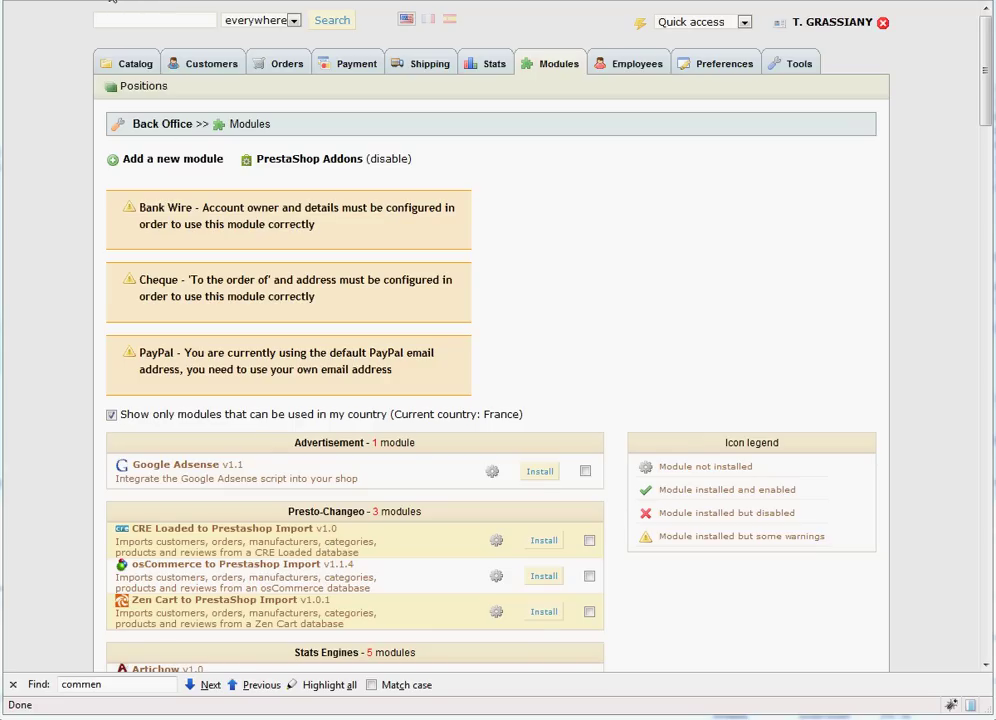
# Step: Cycle through the open store pages and install the osCommerce to Prestashop Import module
pyautogui.hotkey('ctrl', 'Tab')
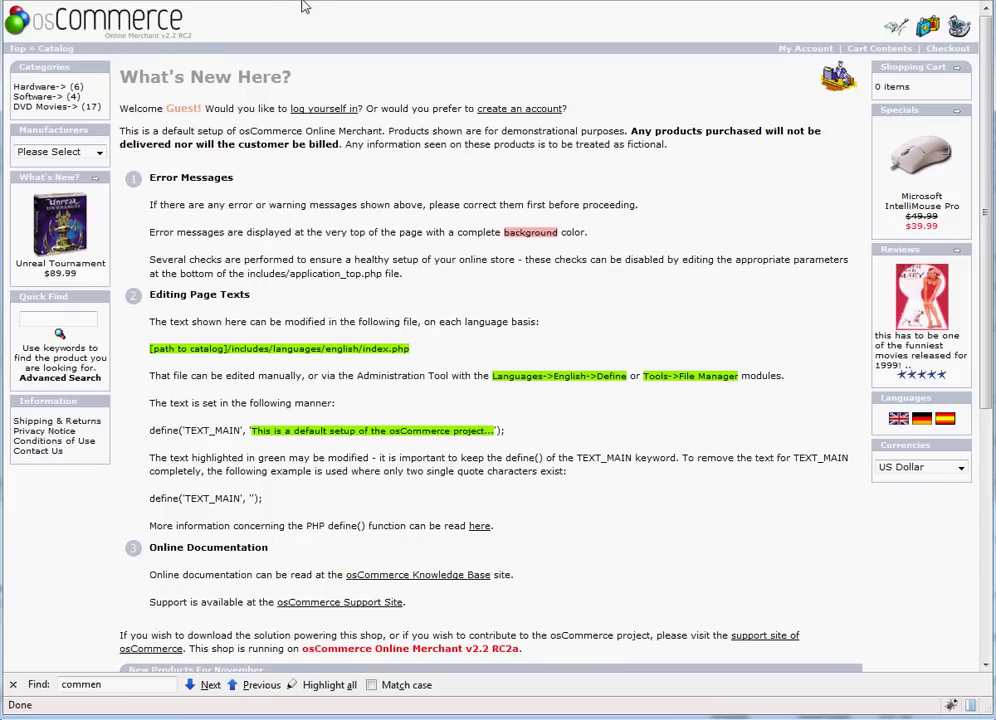
pyautogui.hotkey('ctrl', 'Tab')
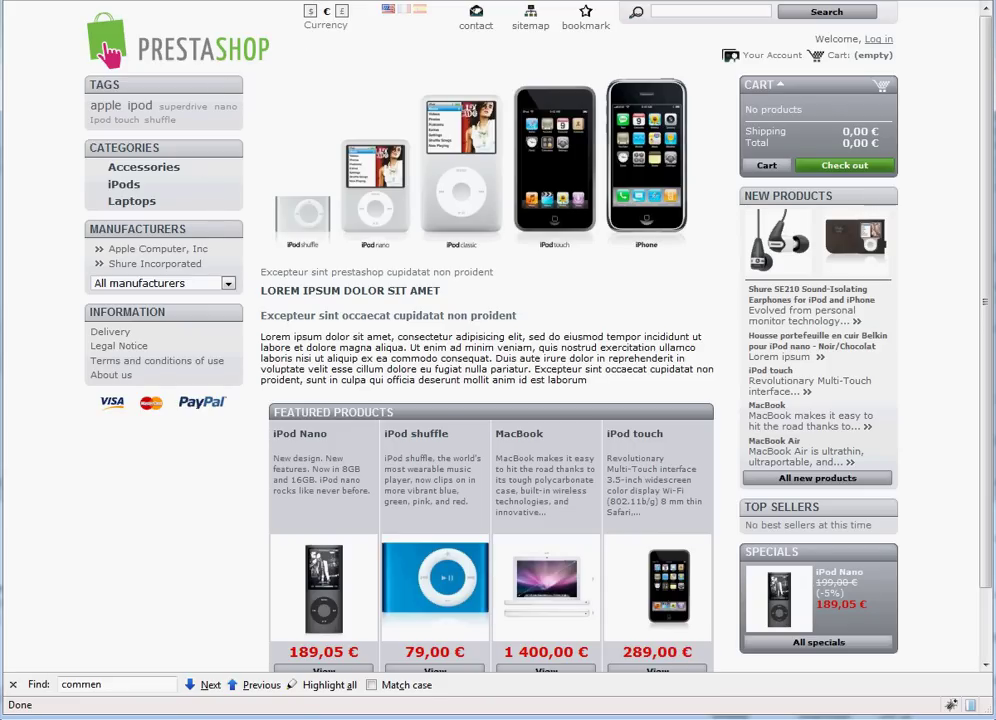
pyautogui.hotkey('ctrl', 'Tab')
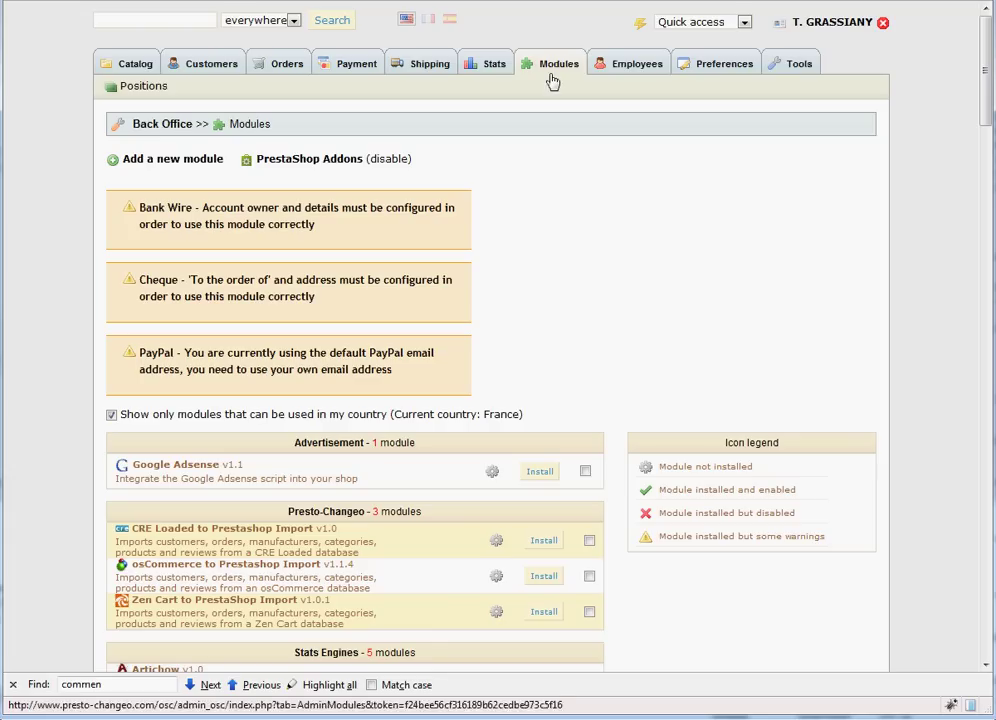
pyautogui.click(541, 579)
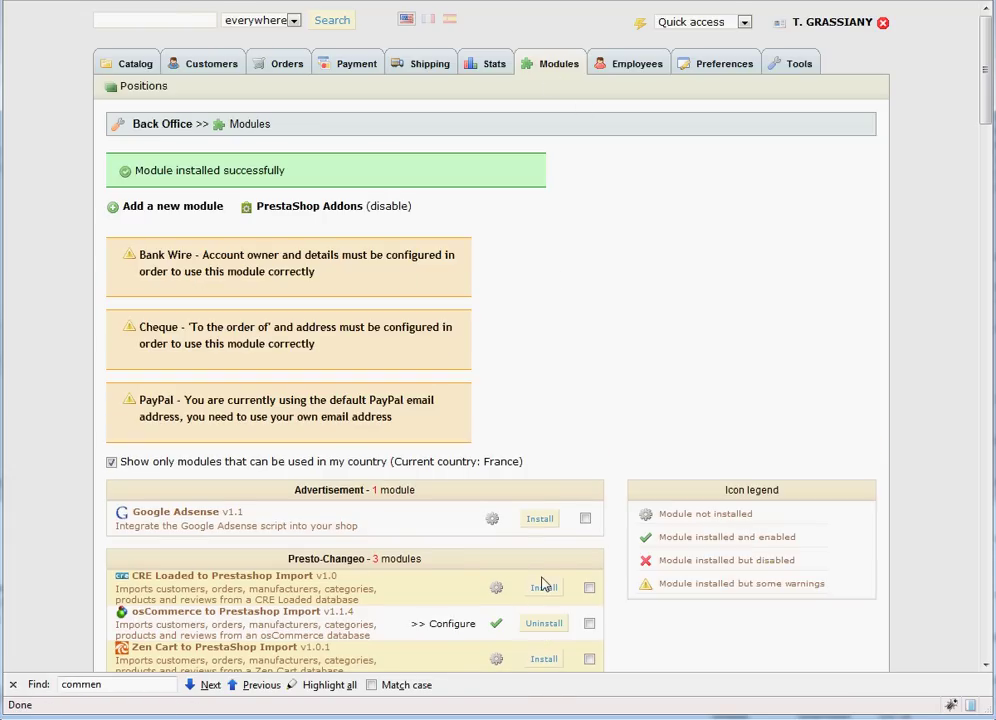
# Step: Open the module's configuration page and highlight the osci_export.php path from step 1
pyautogui.click(452, 624)
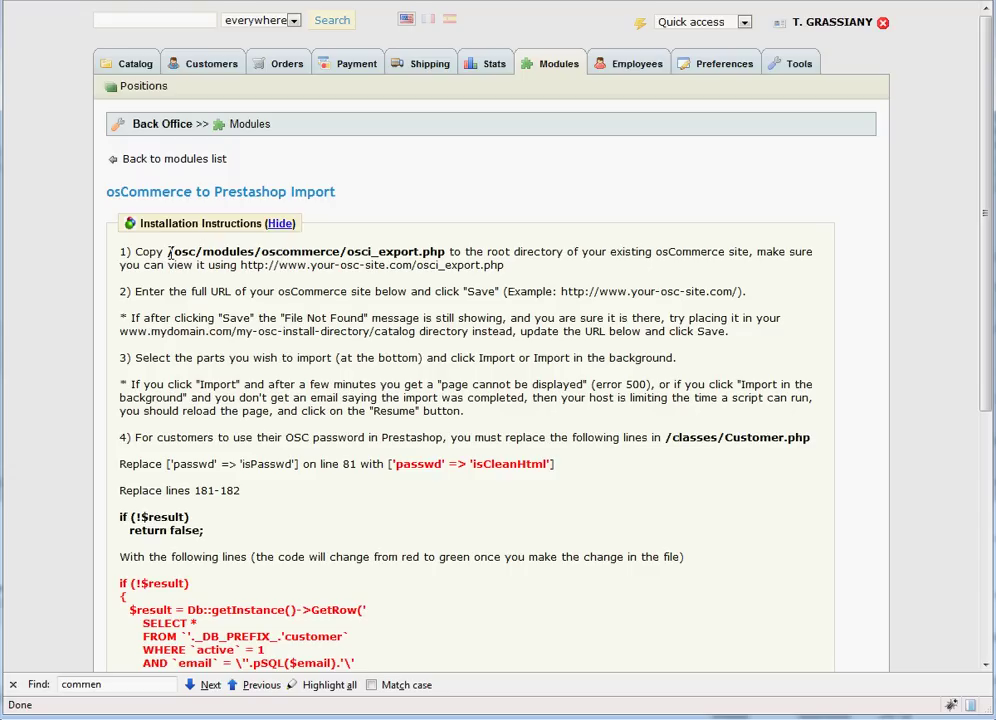
pyautogui.moveTo(167, 252); pyautogui.dragTo(446, 252)
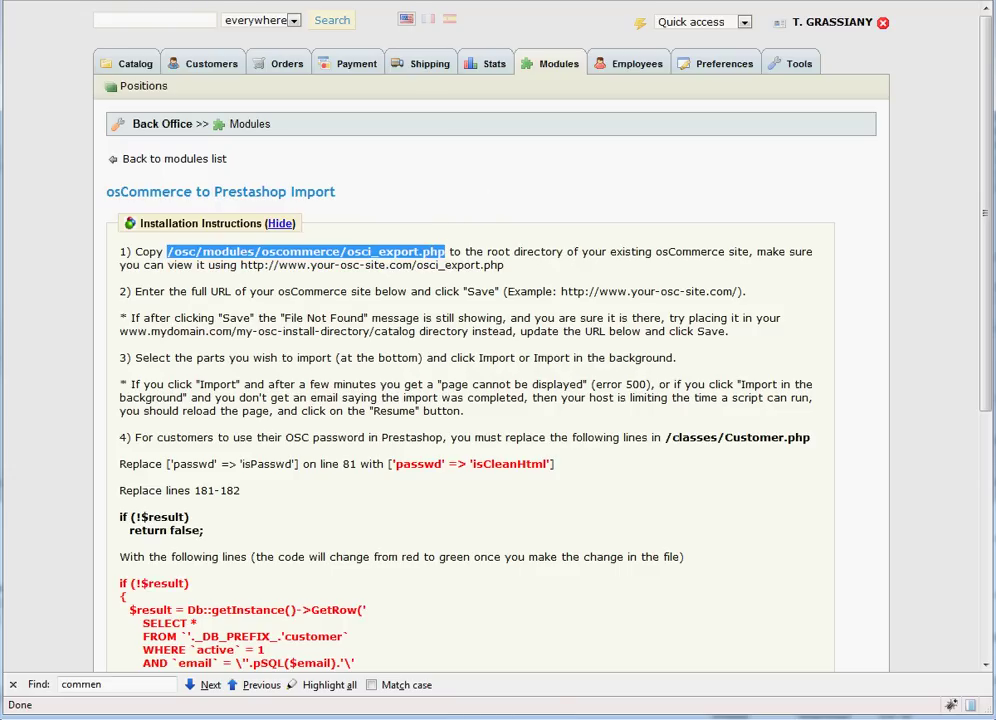
pyautogui.hotkey('alt', 'Tab')
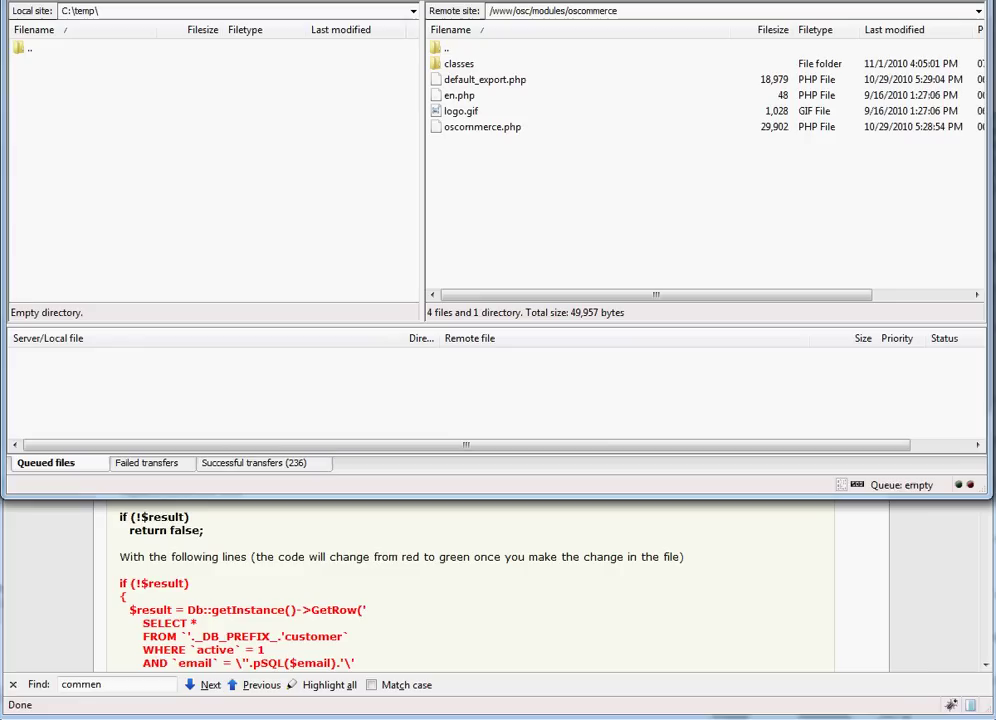
# Step: Refresh the remote listing, download osci_export.php to C:\temp, then upload it into /www/osc2.2
pyautogui.rightClick(565, 166)
pyautogui.click(615, 246)
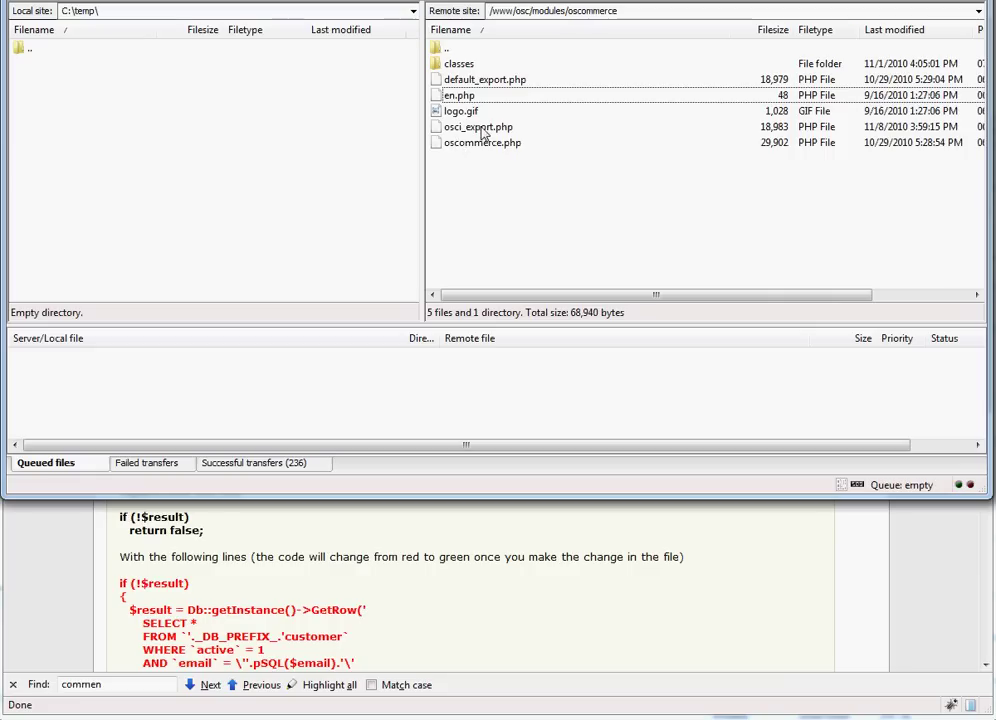
pyautogui.moveTo(483, 133); pyautogui.dragTo(262, 134)
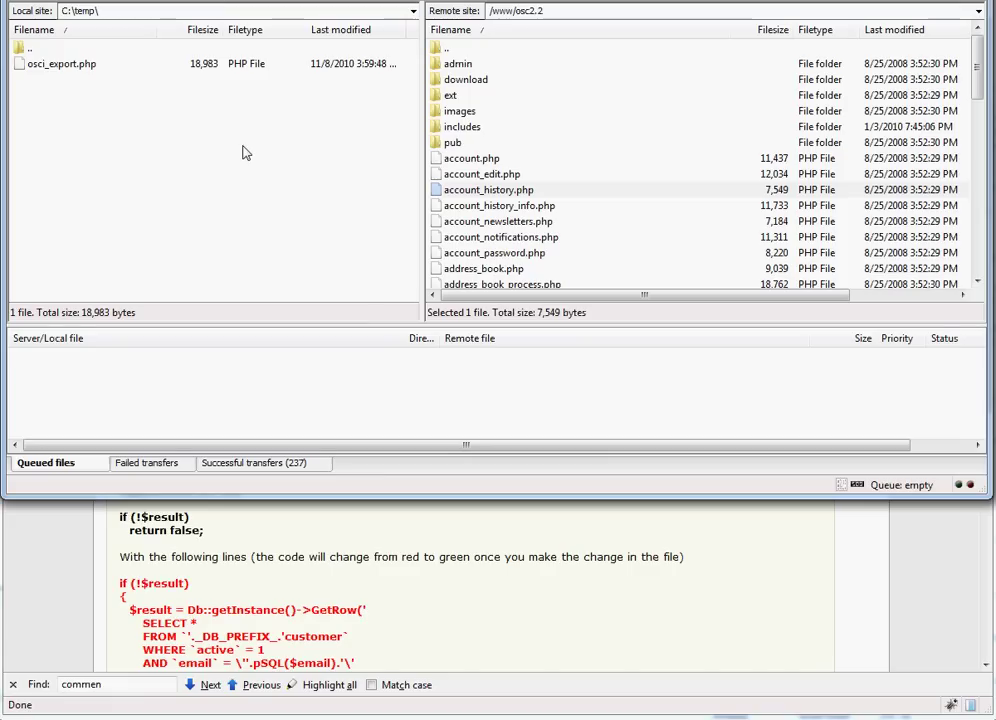
pyautogui.click(243, 152)
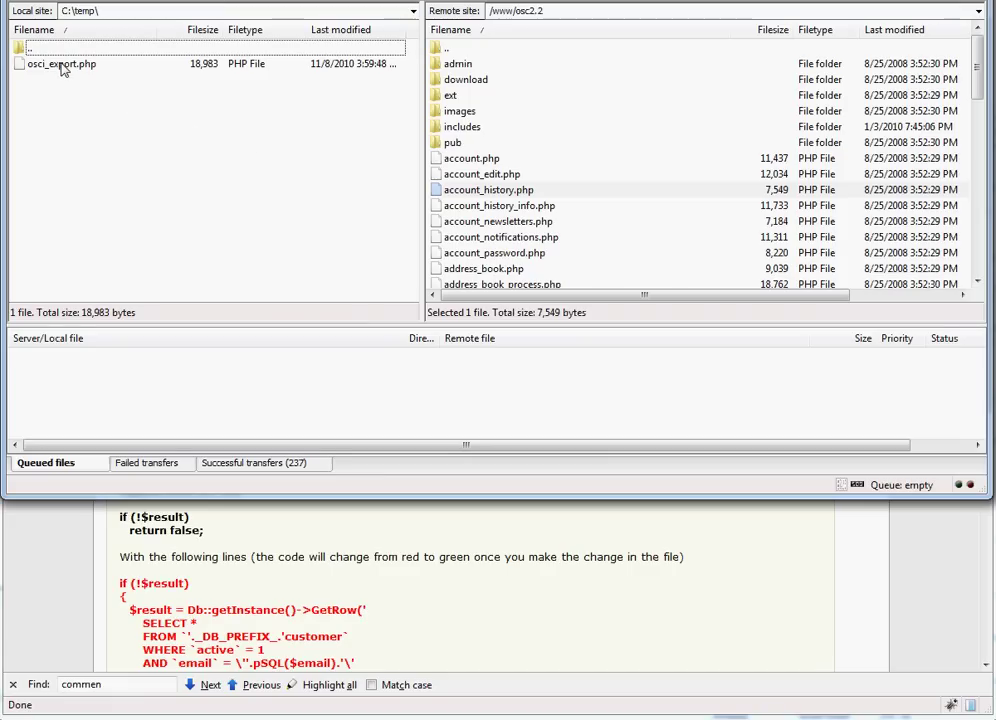
pyautogui.moveTo(62, 67); pyautogui.dragTo(603, 233)
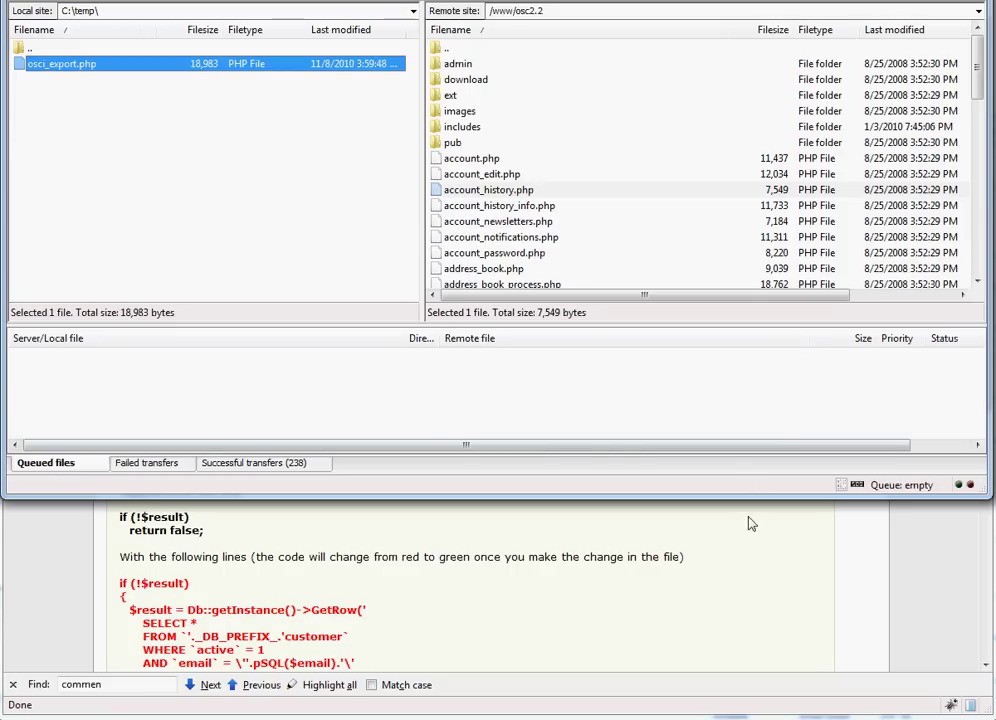
pyautogui.click(752, 547)
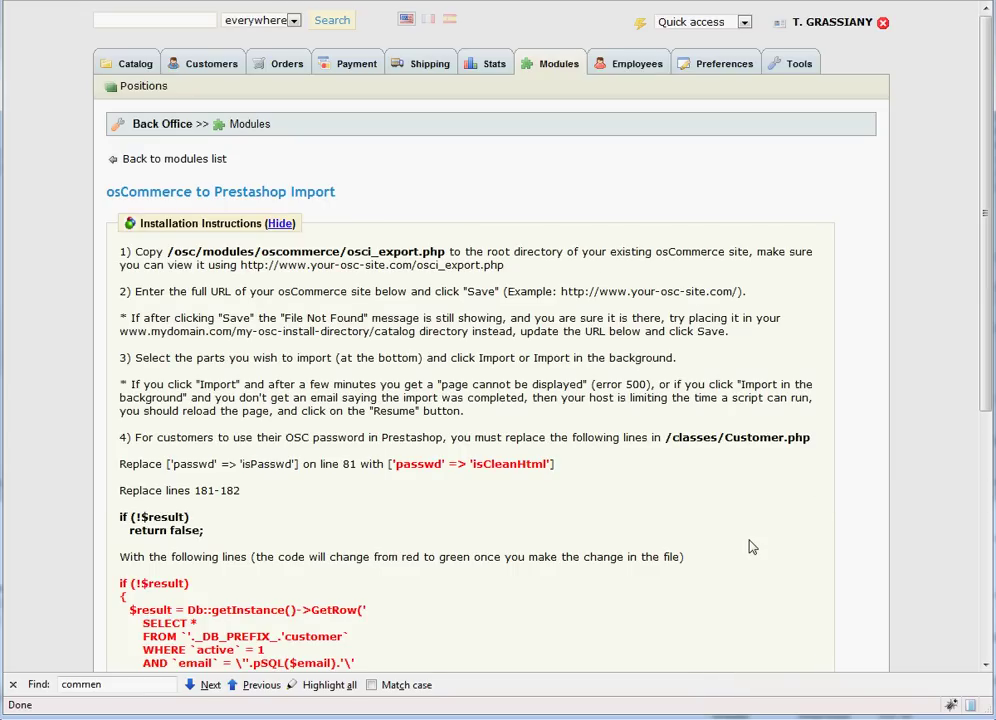
pyautogui.scroll(-7, 658, 493)
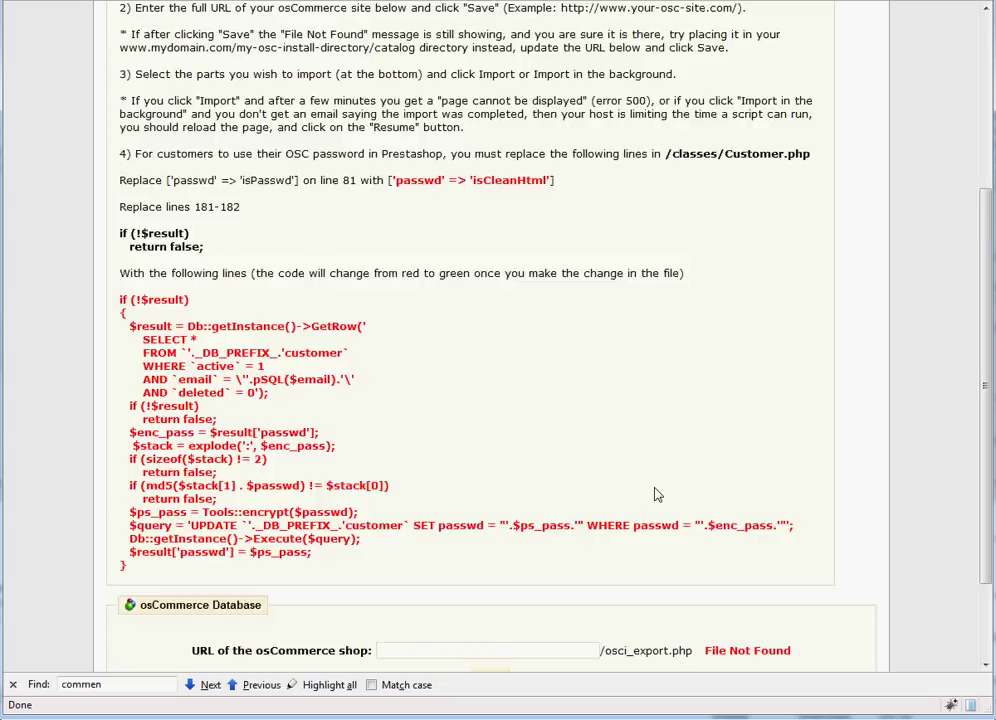
pyautogui.click(485, 530)
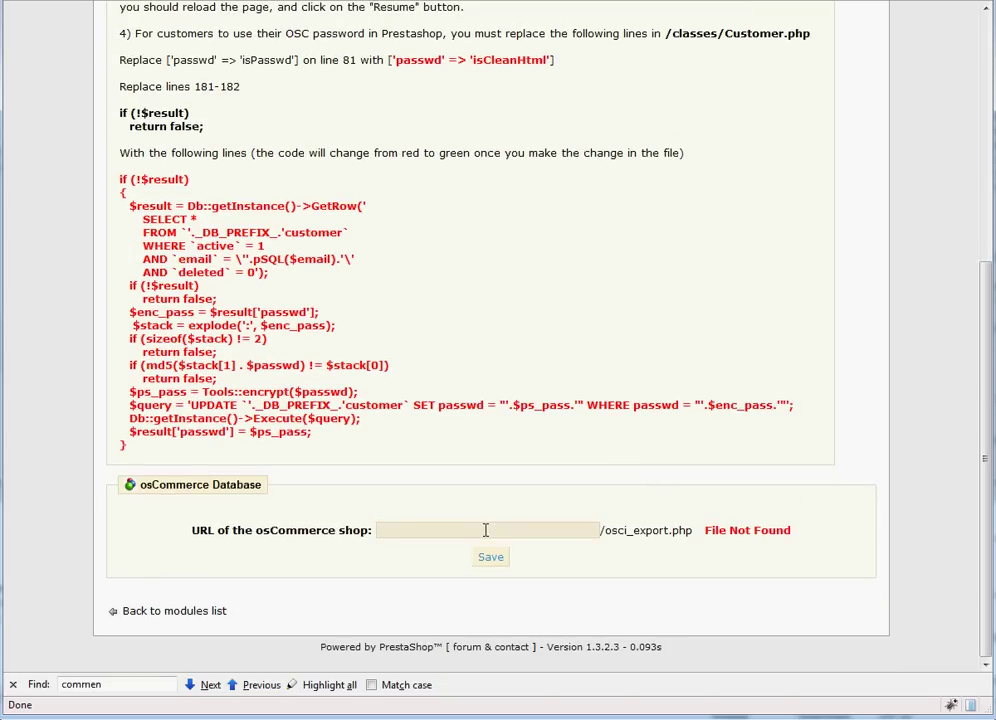
pyautogui.write('htp')
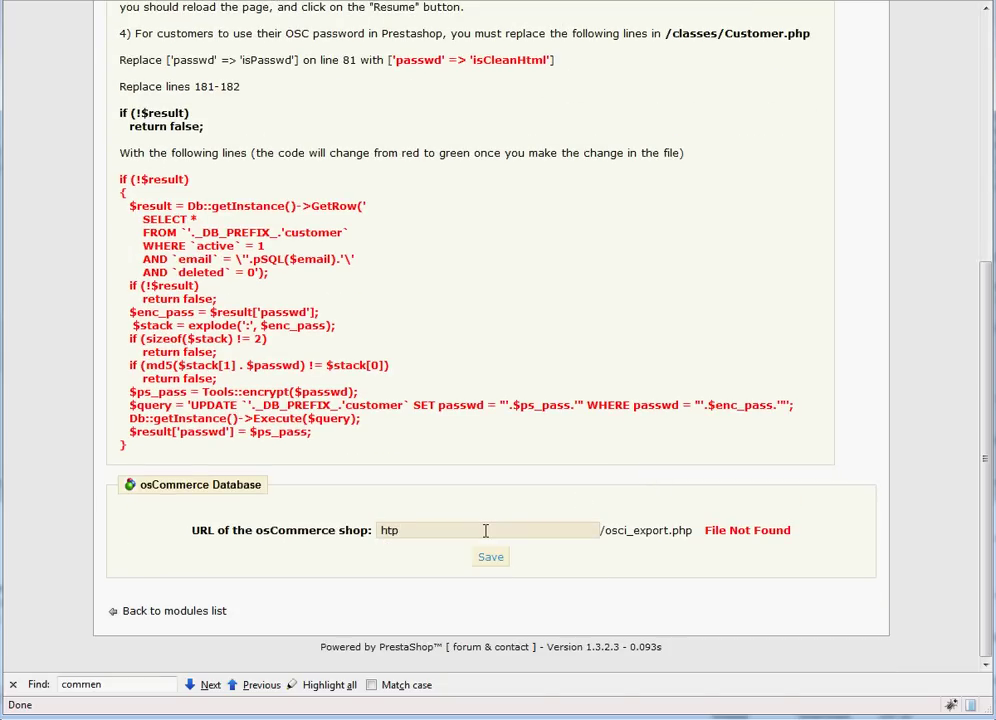
pyautogui.press('BackSpace')
pyautogui.write('tp')
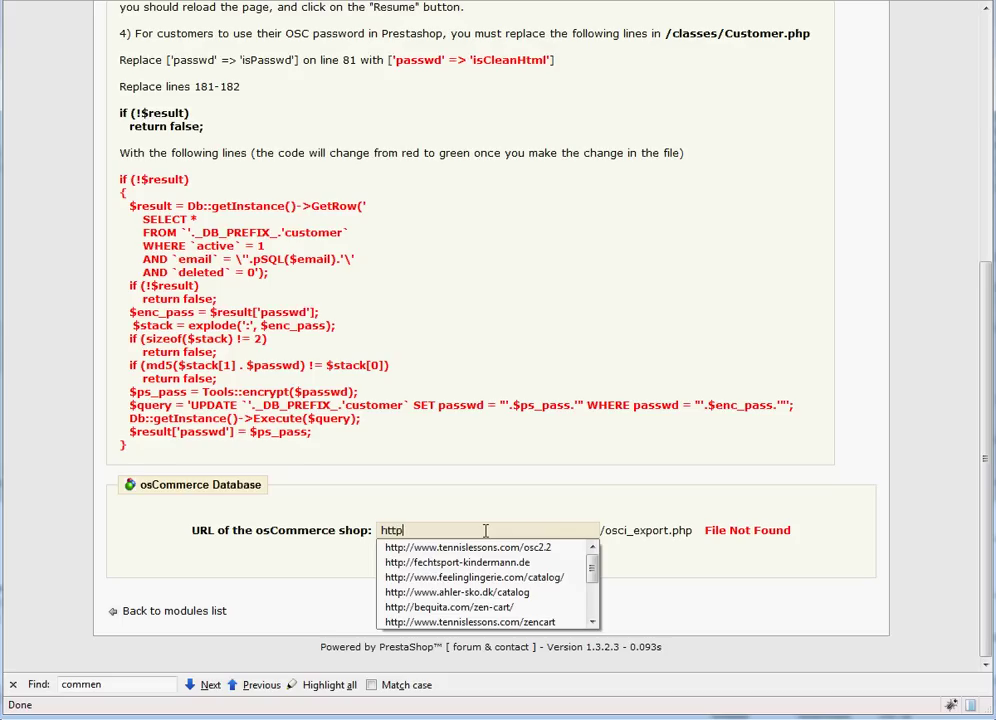
pyautogui.press('Return')
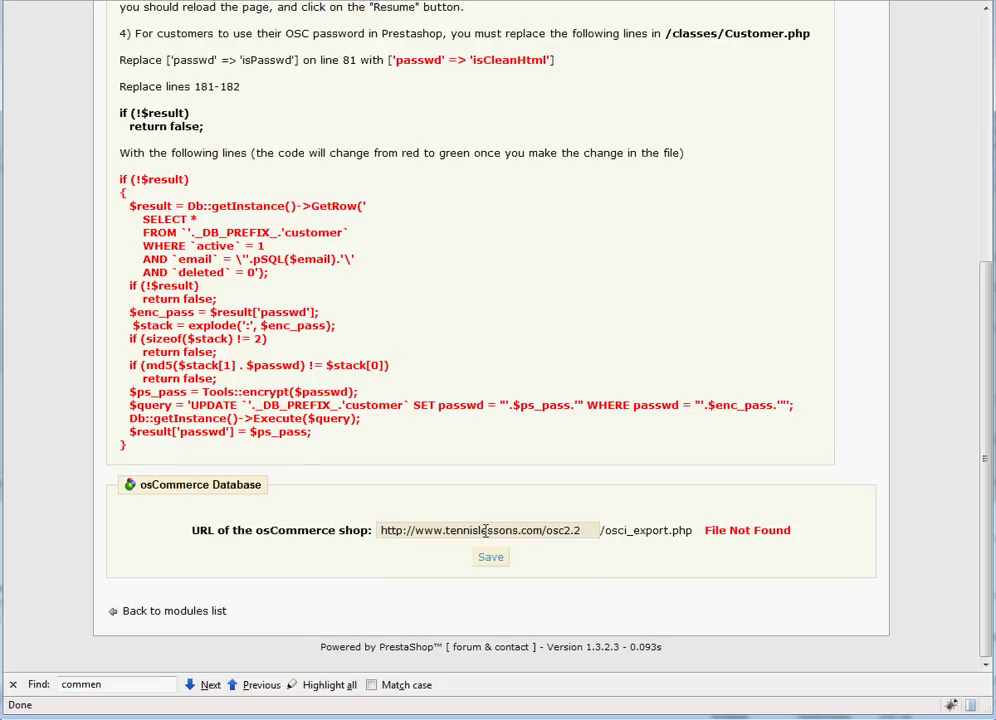
pyautogui.click(493, 558)
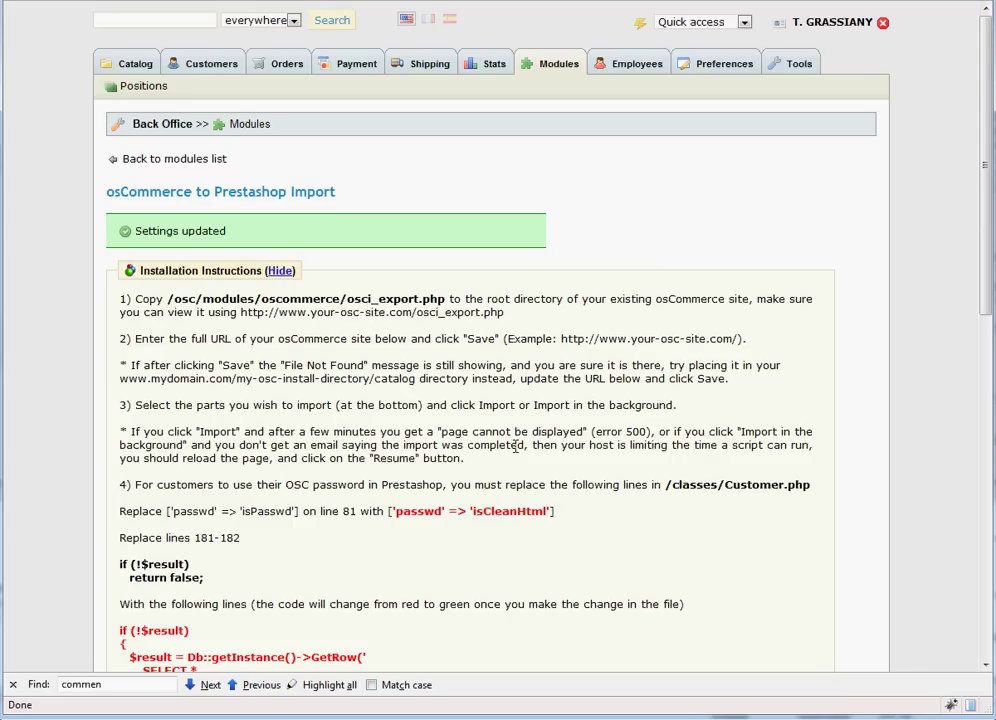
# Step: Scroll down to check that osci_export.php is reported as File Found
pyautogui.scroll(-5, 532, 499)
pyautogui.scroll(-3, 532, 499)
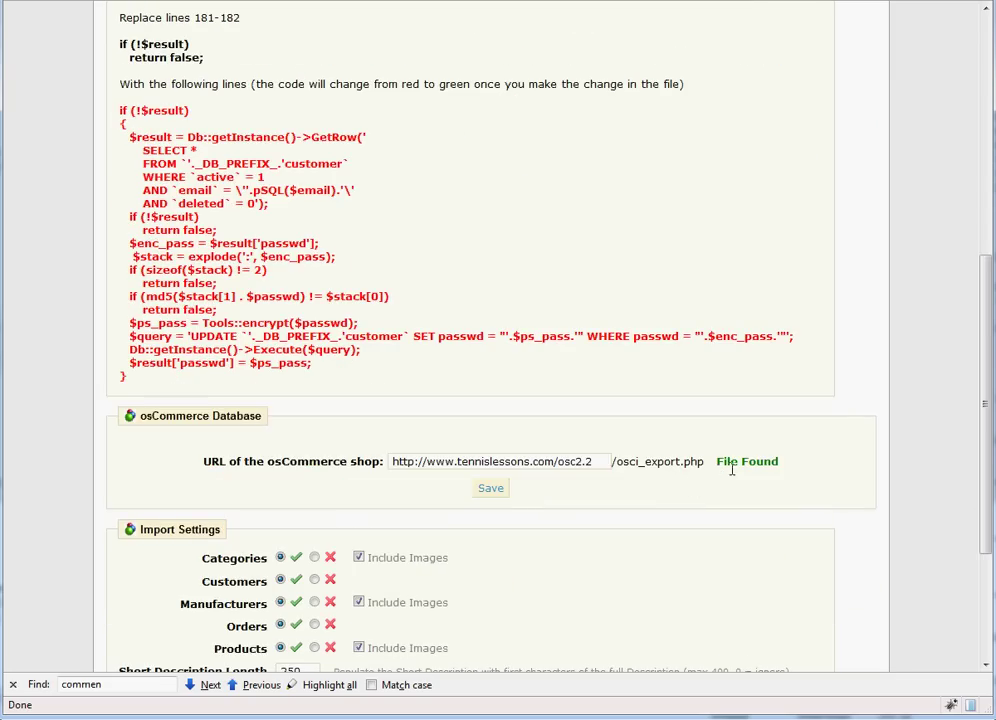
pyautogui.moveTo(780, 469); pyautogui.dragTo(713, 462)
pyautogui.click(700, 408)
# Step: Submit the import from Import Settings with all data types left enabled
pyautogui.scroll(-4, 734, 472)
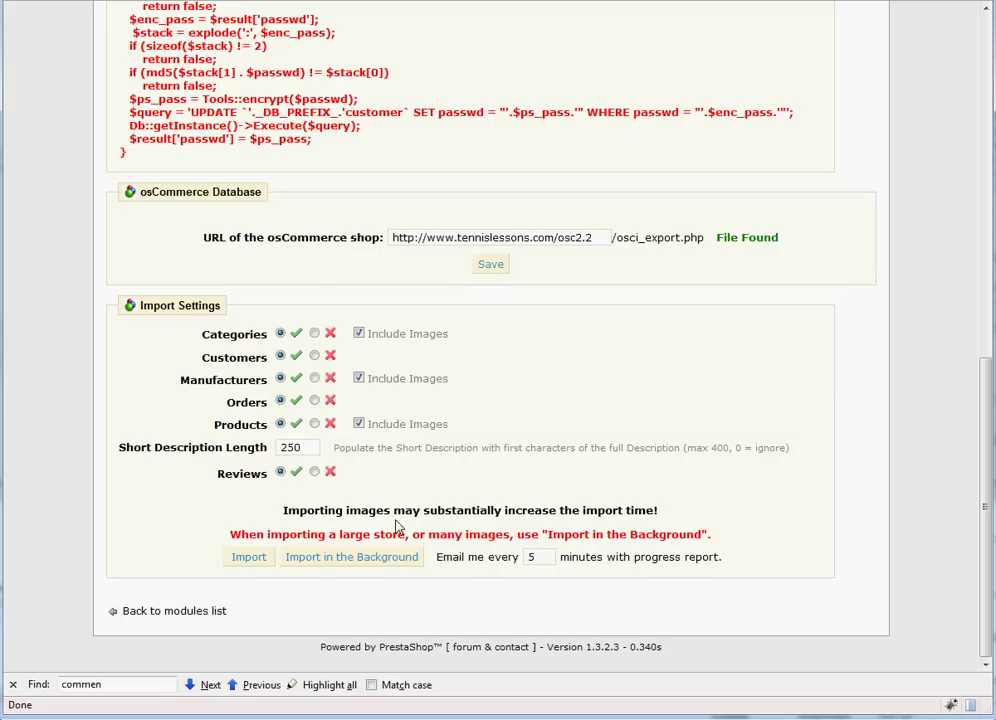
pyautogui.click(247, 558)
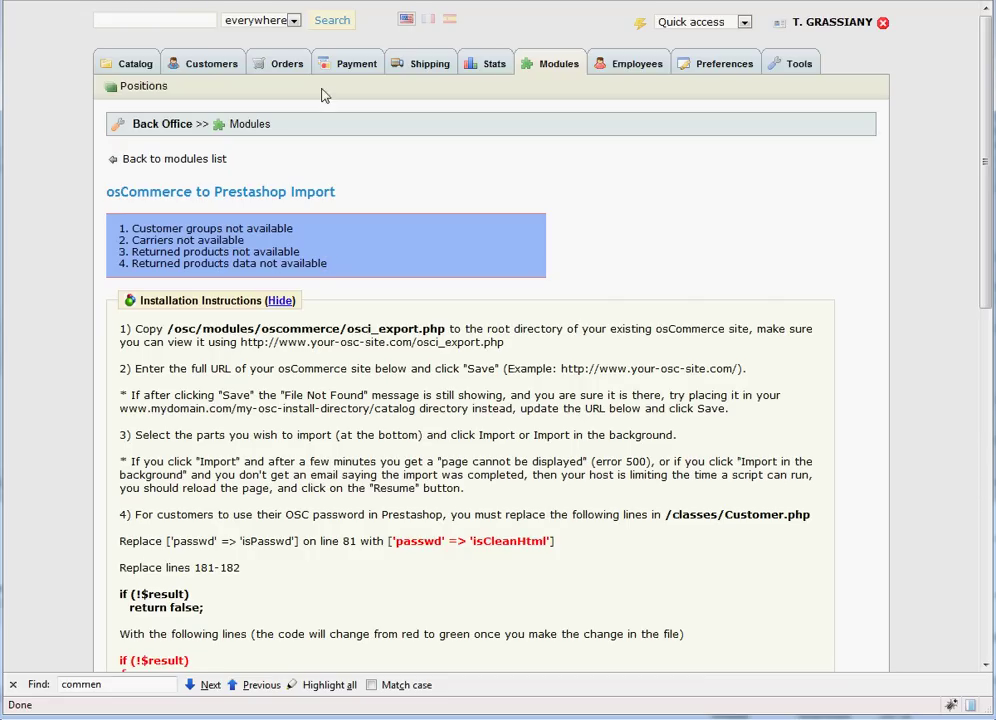
# Step: After the import completes, switch to the store's catalog page
pyautogui.click(258, 1)
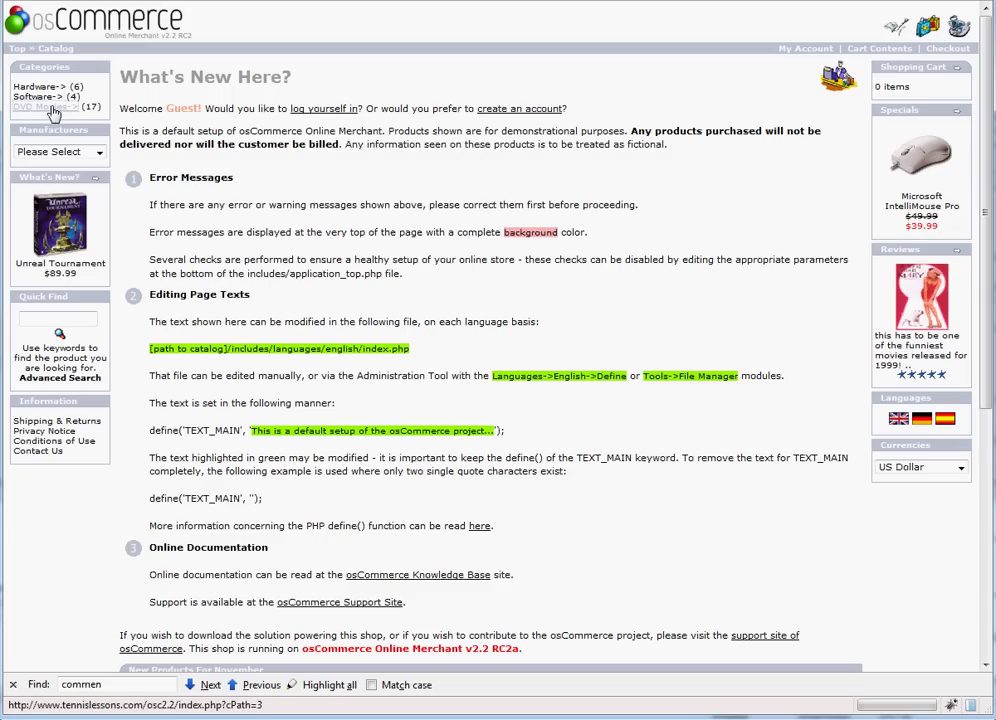
# Step: Browse DVD Movies > Comedy to the $49.99 There's Something About Mary page, then return to PrestaShop
pyautogui.click(50, 107)
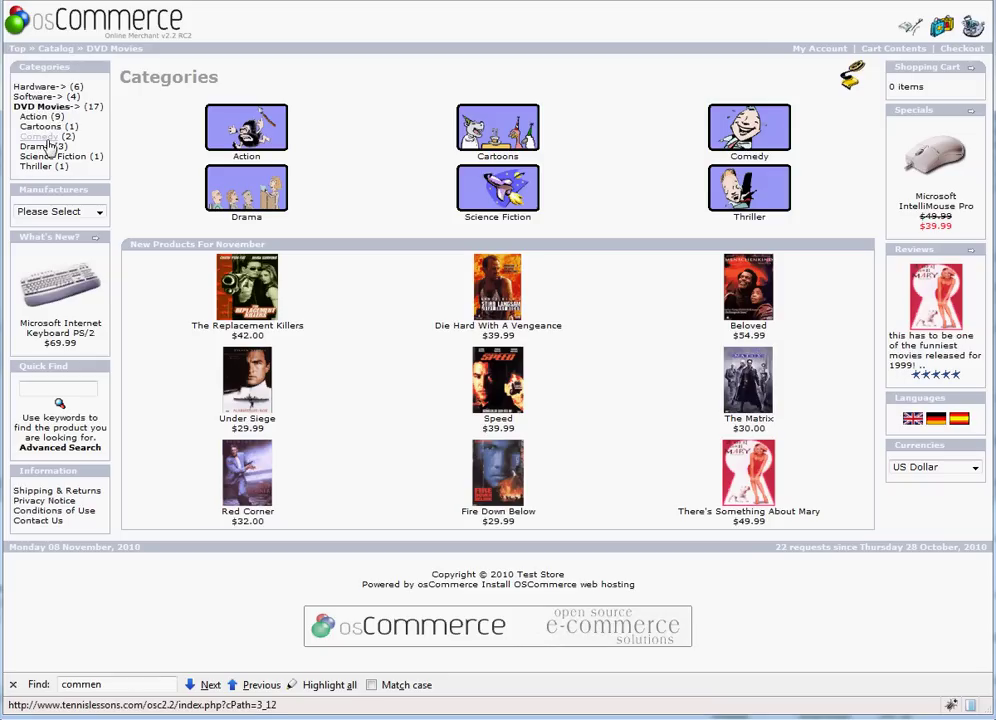
pyautogui.click(46, 140)
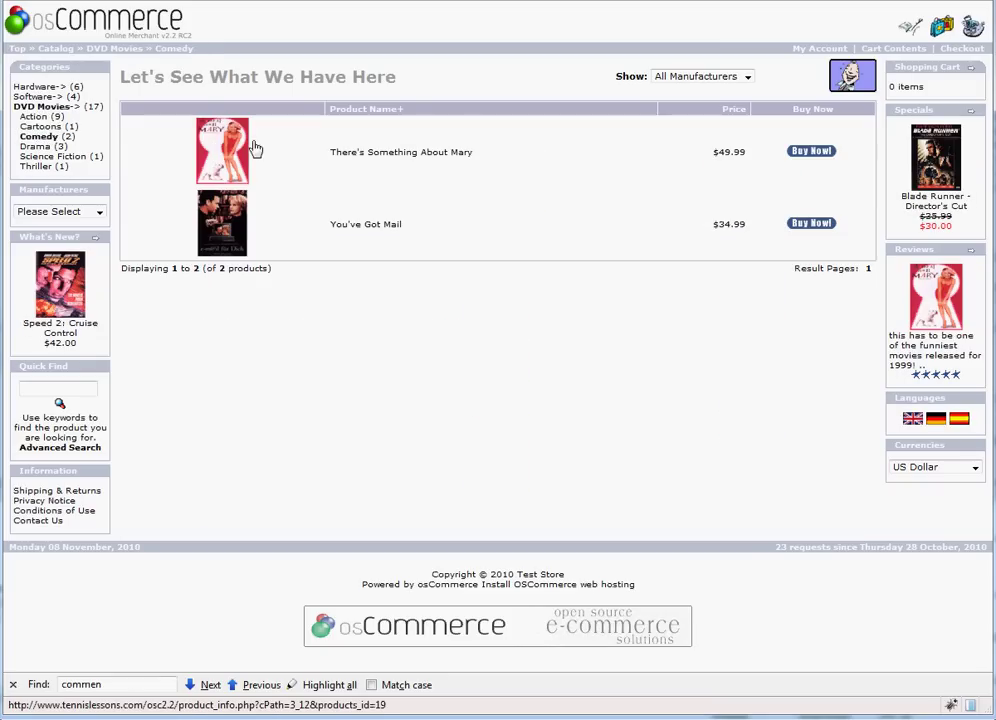
pyautogui.click(220, 147)
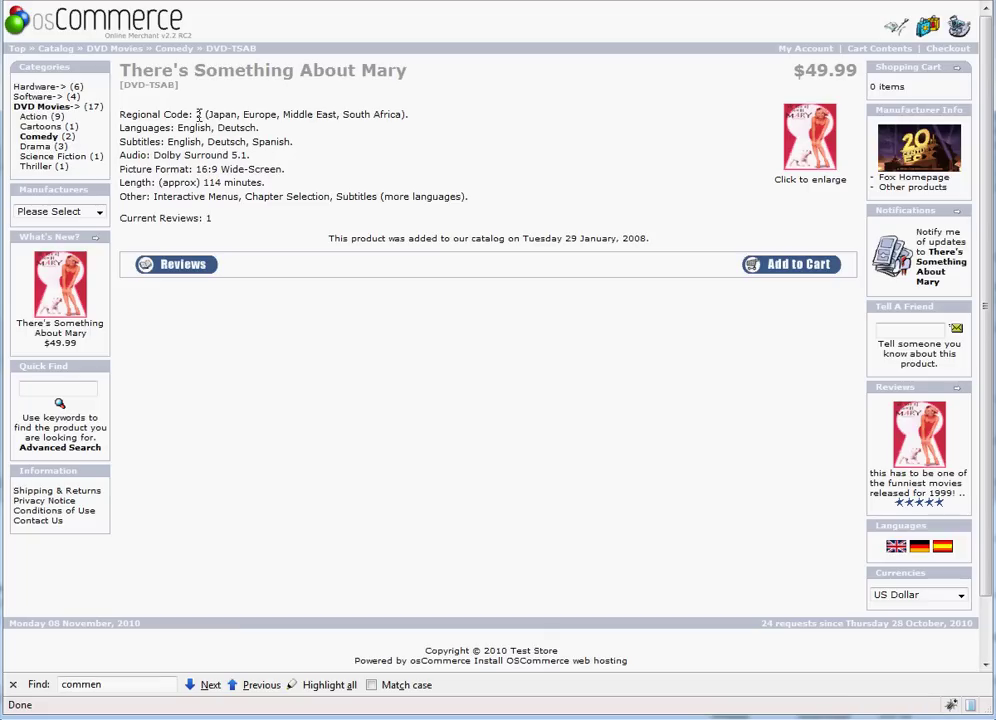
pyautogui.click(276, 0)
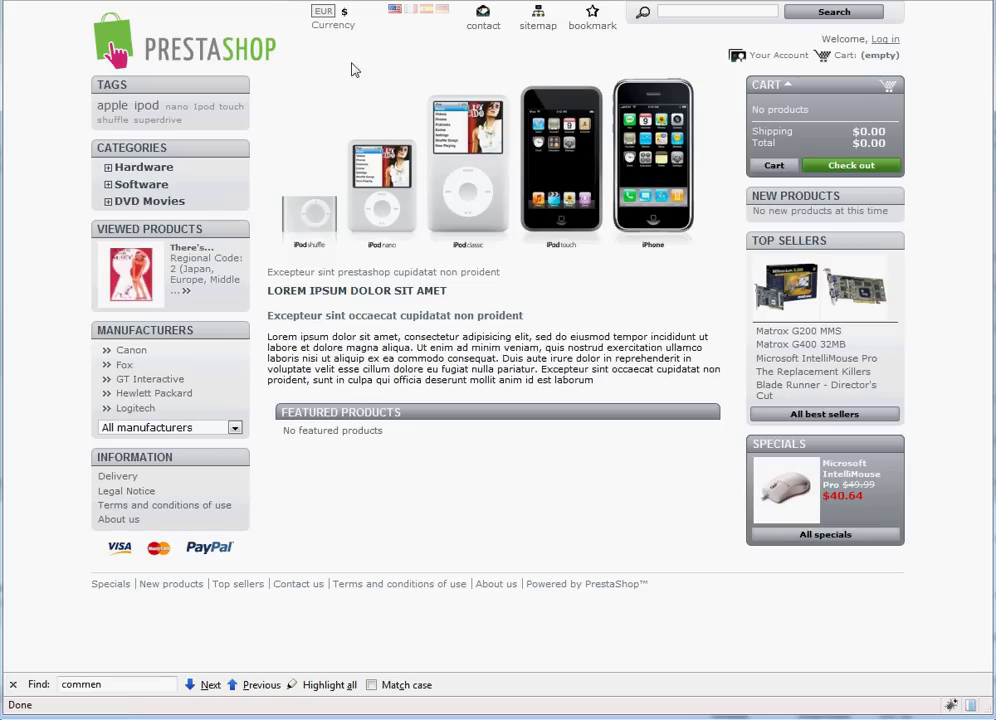
# Step: Open the imported There's Something About Mary product and view its COMMENTS (1) tab
pyautogui.click(137, 276)
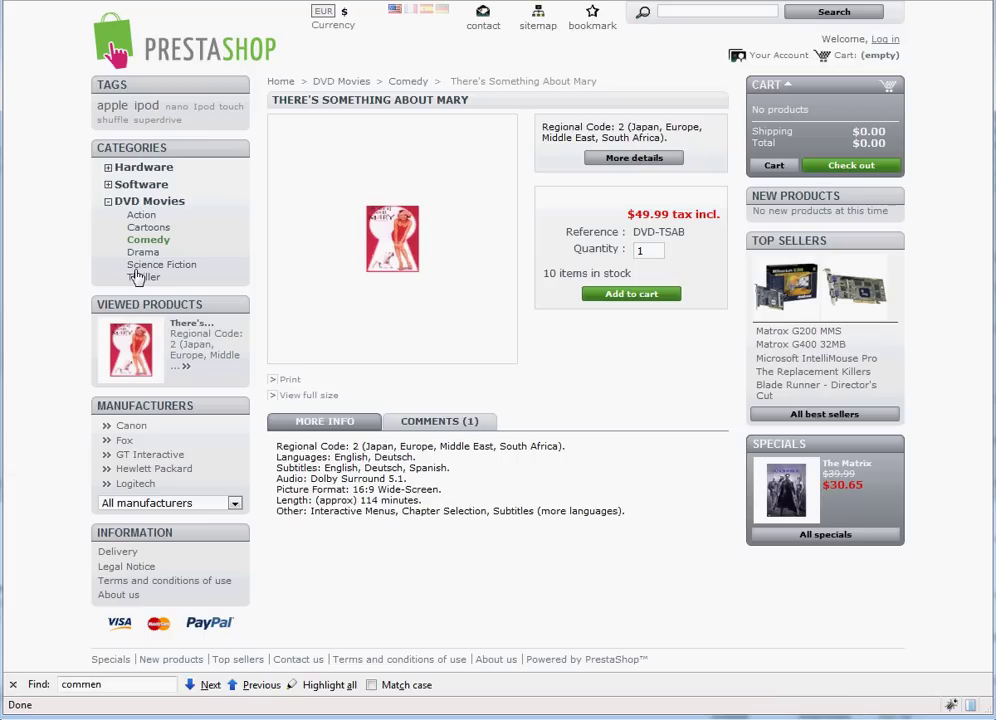
pyautogui.click(443, 425)
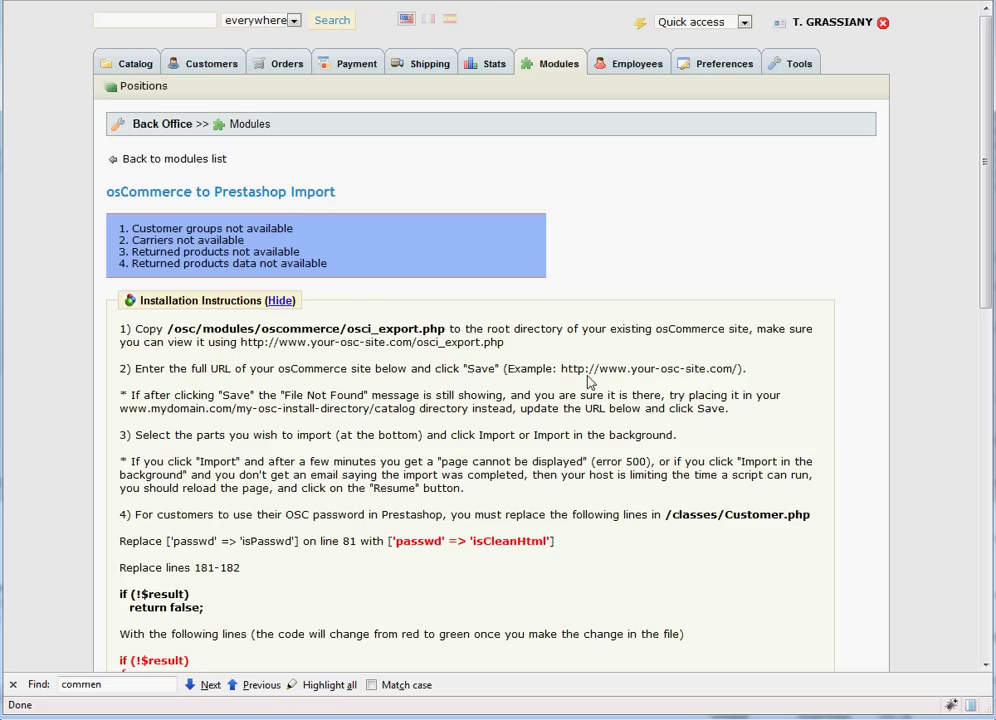
pyautogui.scroll(-2, 585, 390)
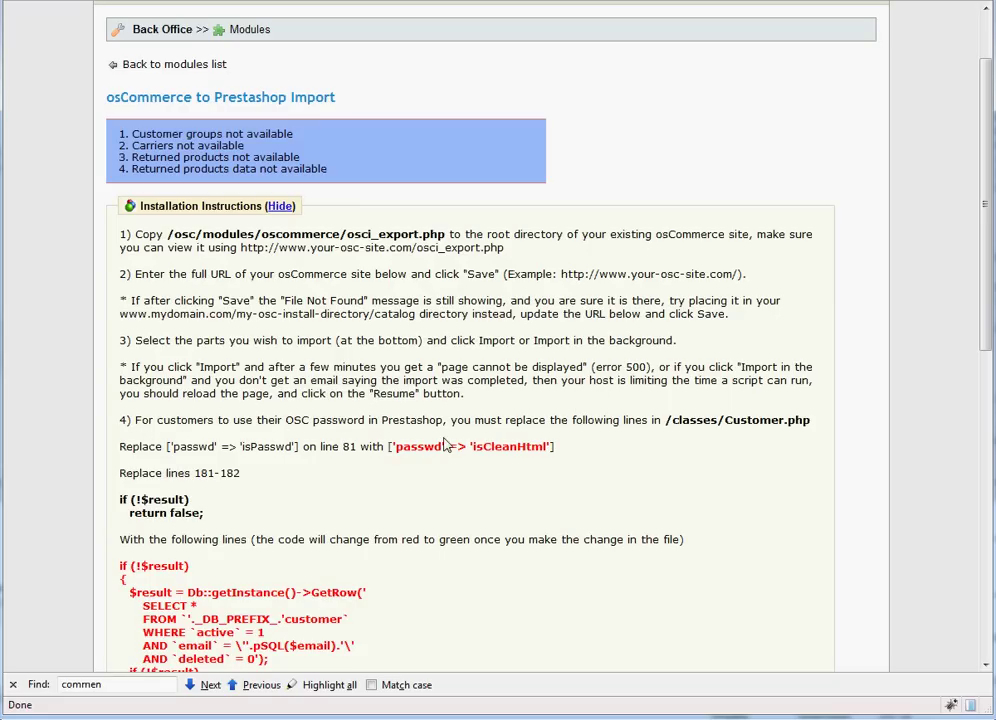
# Step: Copy the validator name isCleanHtml from the Customer.php instructions and return to FileZilla
pyautogui.moveTo(670, 422); pyautogui.dragTo(805, 427)
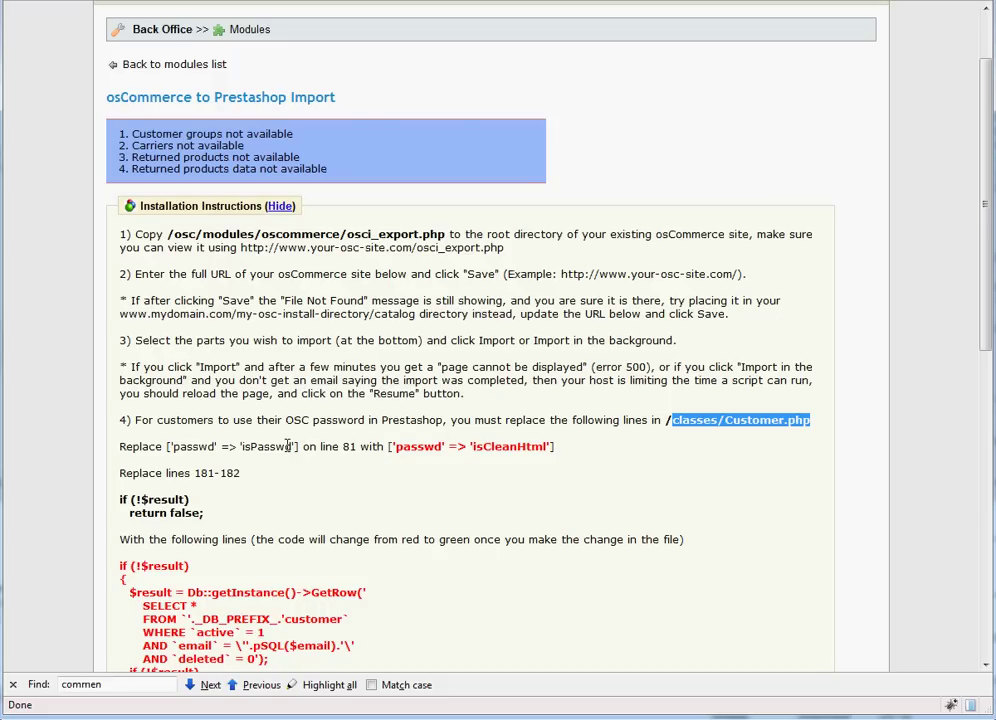
pyautogui.doubleClick(494, 447)
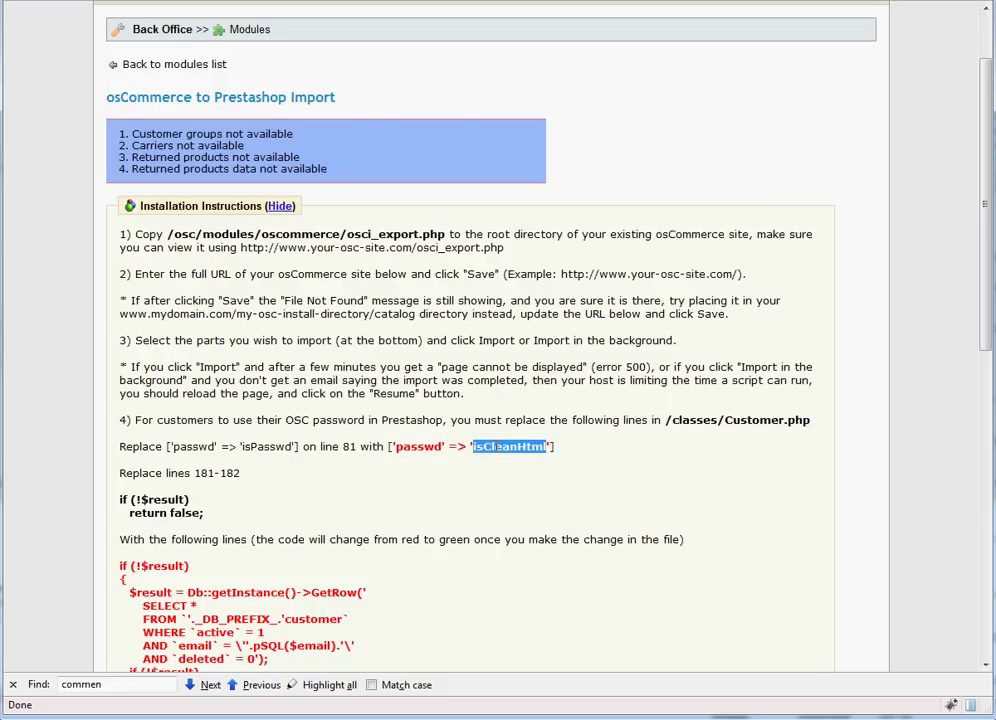
pyautogui.rightClick(544, 447)
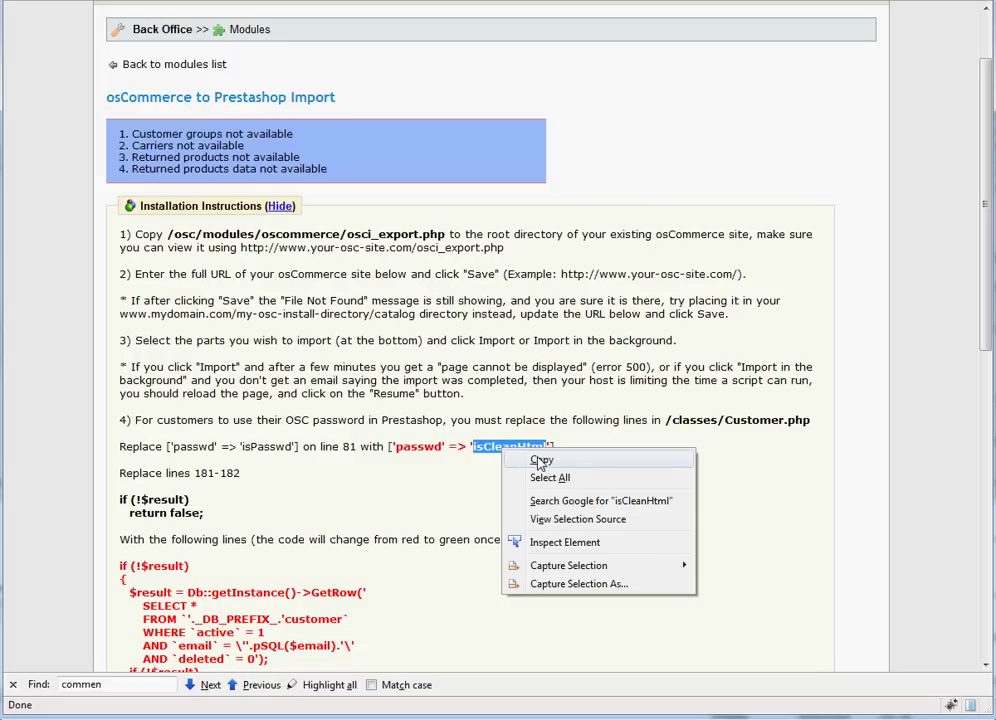
pyautogui.click(560, 460)
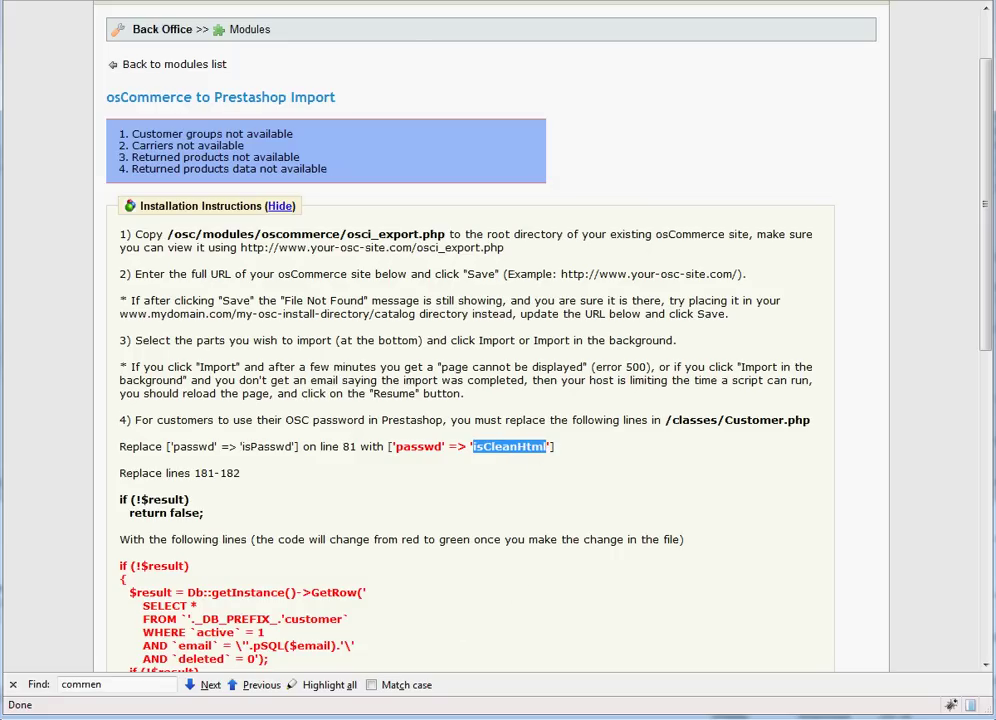
pyautogui.hotkey('alt', 'Tab')
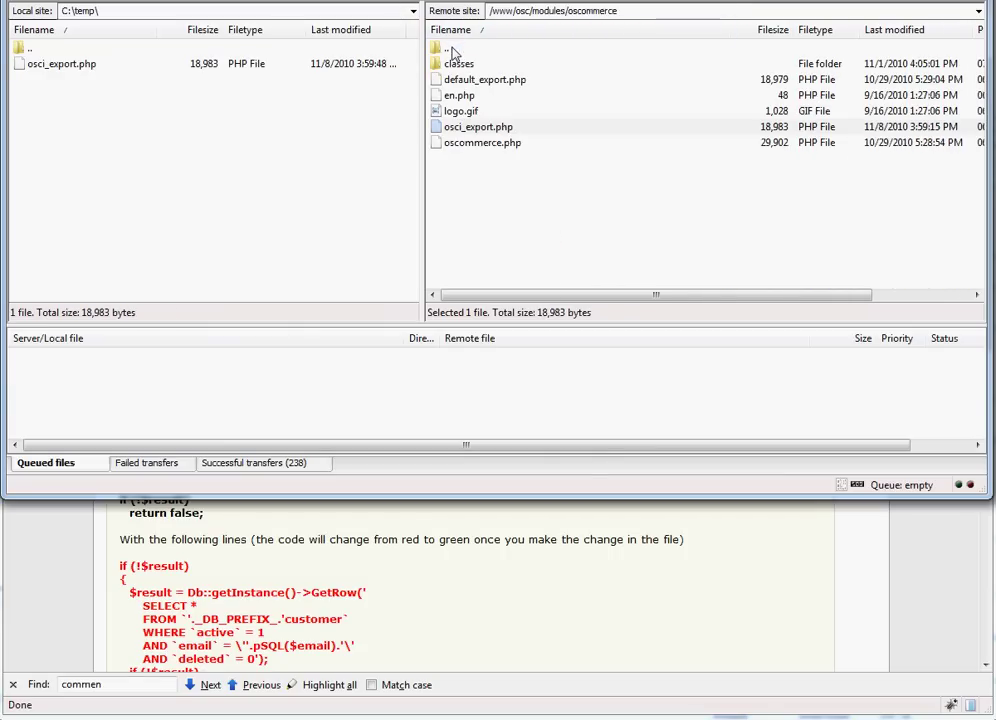
# Step: Browse to /www/osc/classes and open Customer.php for editing, discarding the old local copy
pyautogui.click(452, 49)
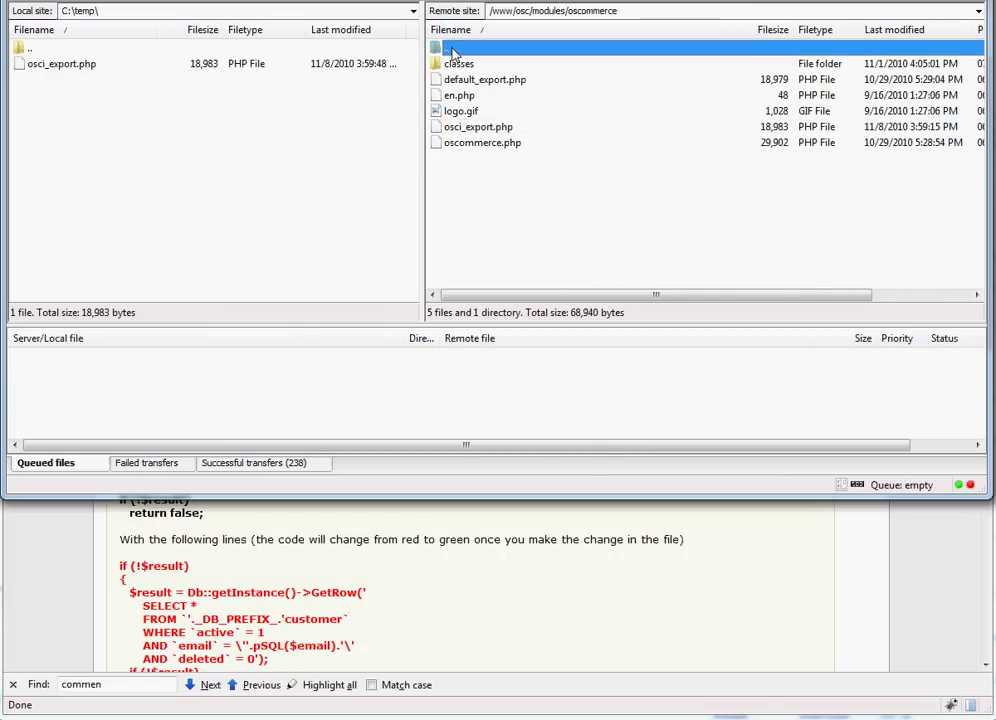
pyautogui.doubleClick(452, 50)
pyautogui.doubleClick(470, 52)
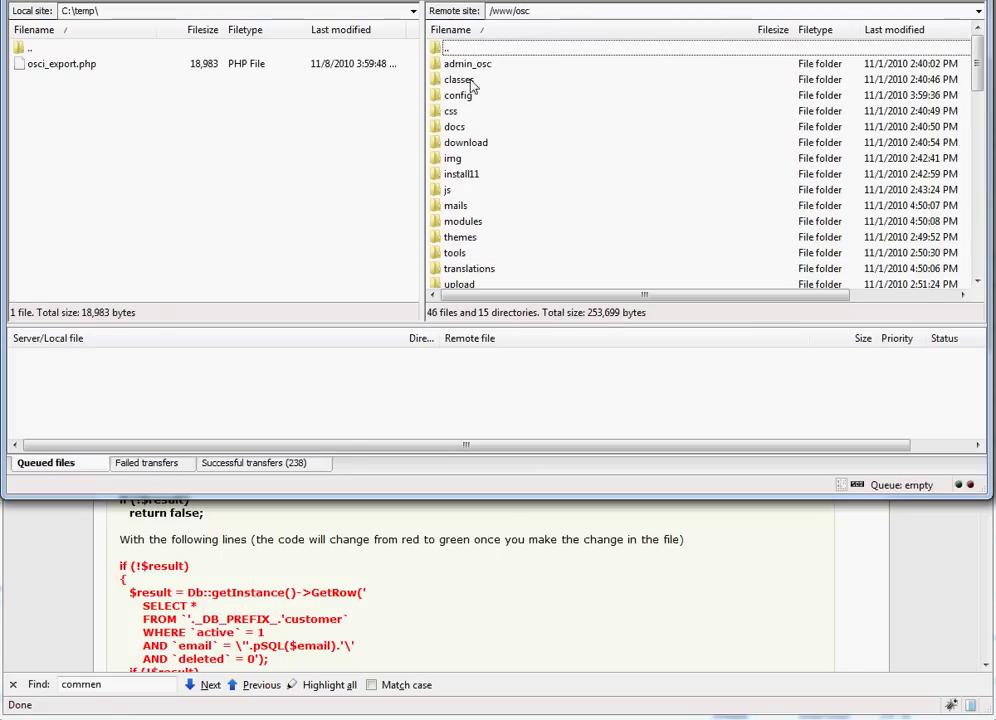
pyautogui.doubleClick(470, 82)
pyautogui.click(472, 192)
pyautogui.scroll(-2, 487, 228)
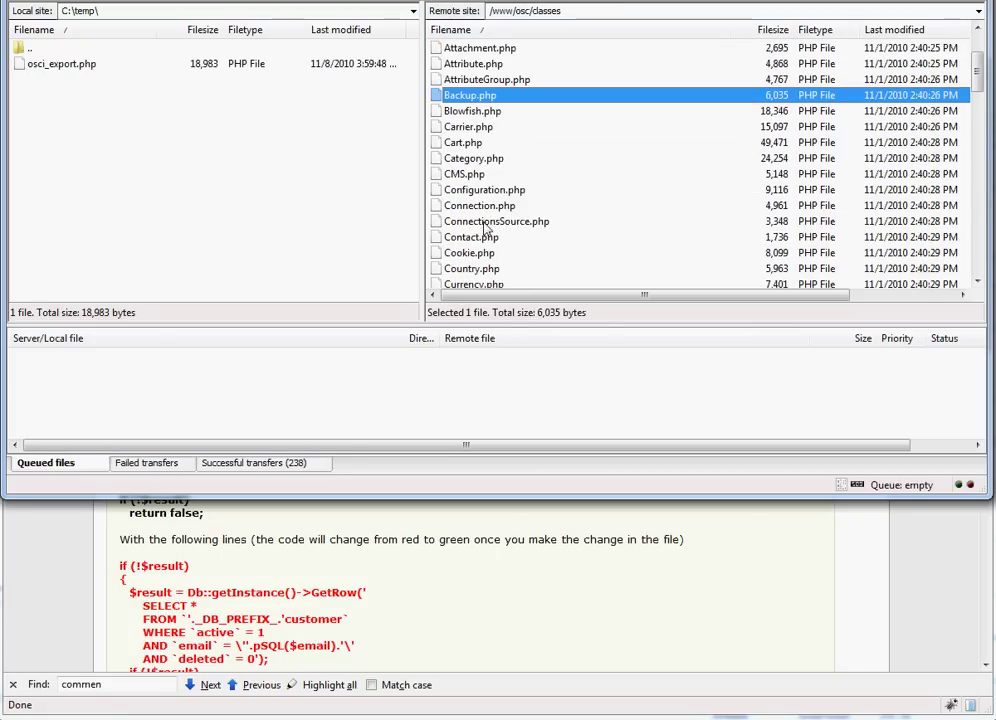
pyautogui.scroll(-1, 486, 272)
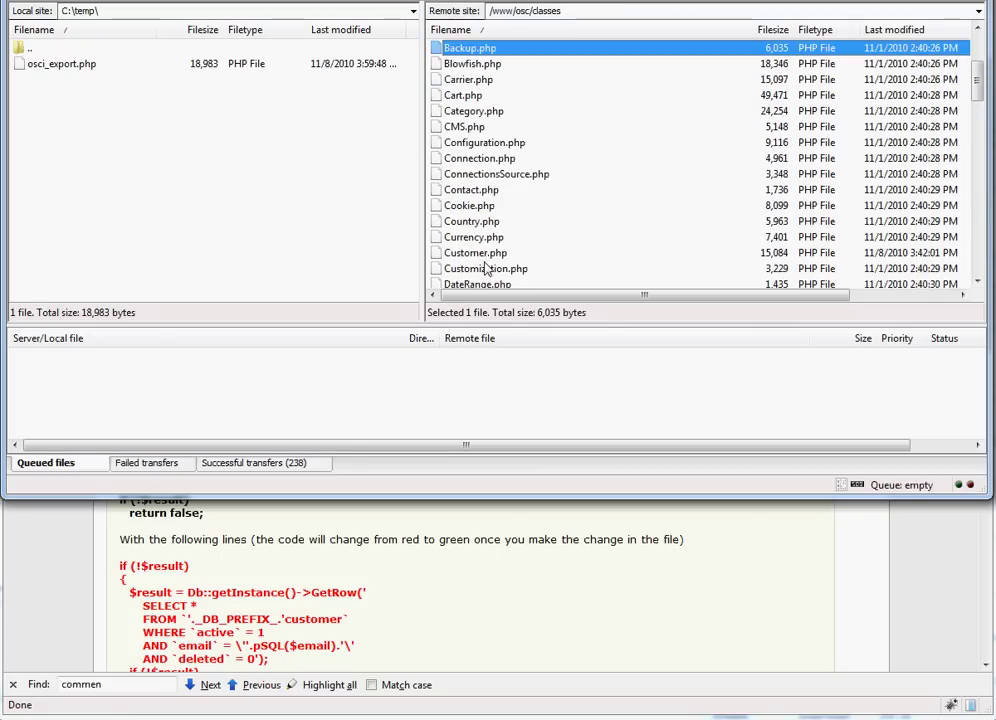
pyautogui.click(488, 254)
pyautogui.rightClick(488, 254)
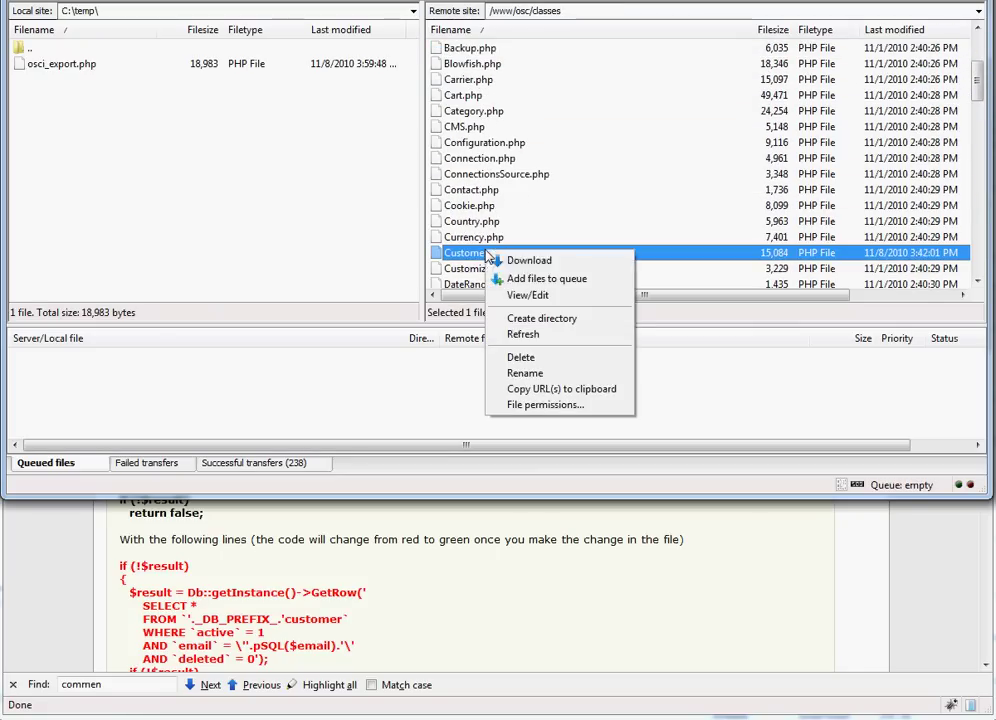
pyautogui.click(522, 296)
pyautogui.click(632, 194)
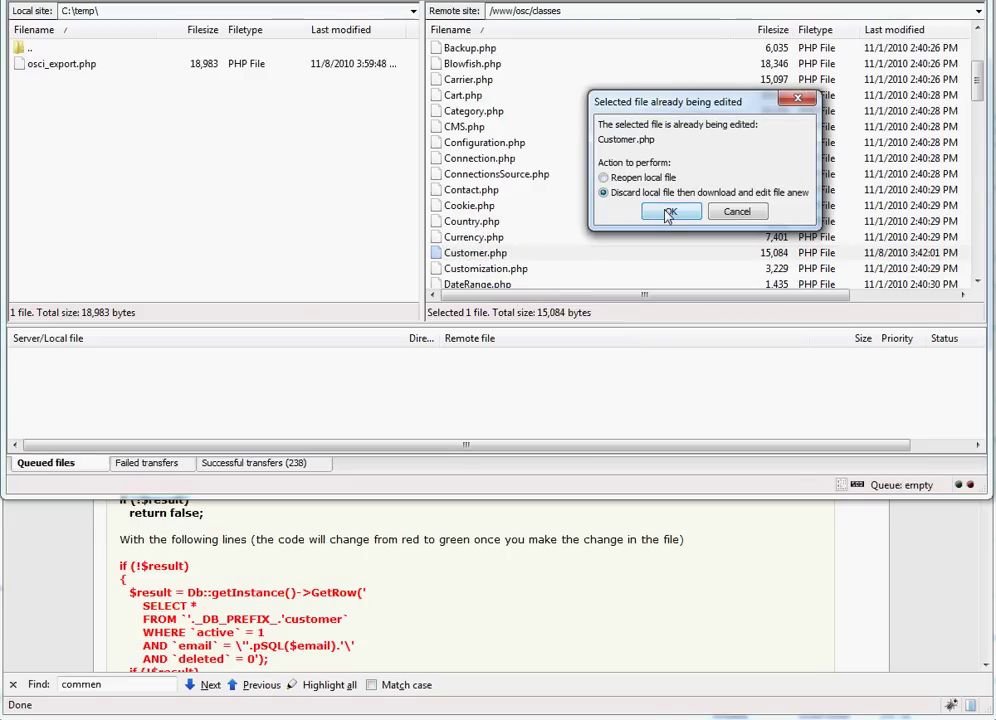
# Step: Replace isPasswd with the pasted isCleanHtml as the passwd validator on line 81
pyautogui.click(671, 212)
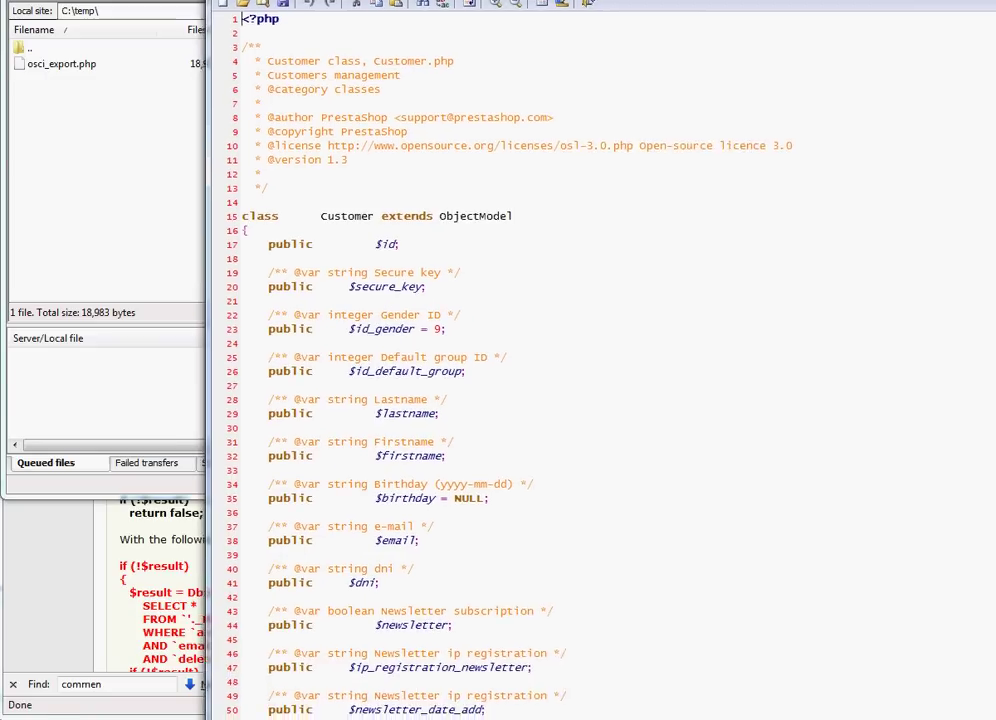
pyautogui.scroll(-14, 323, 250)
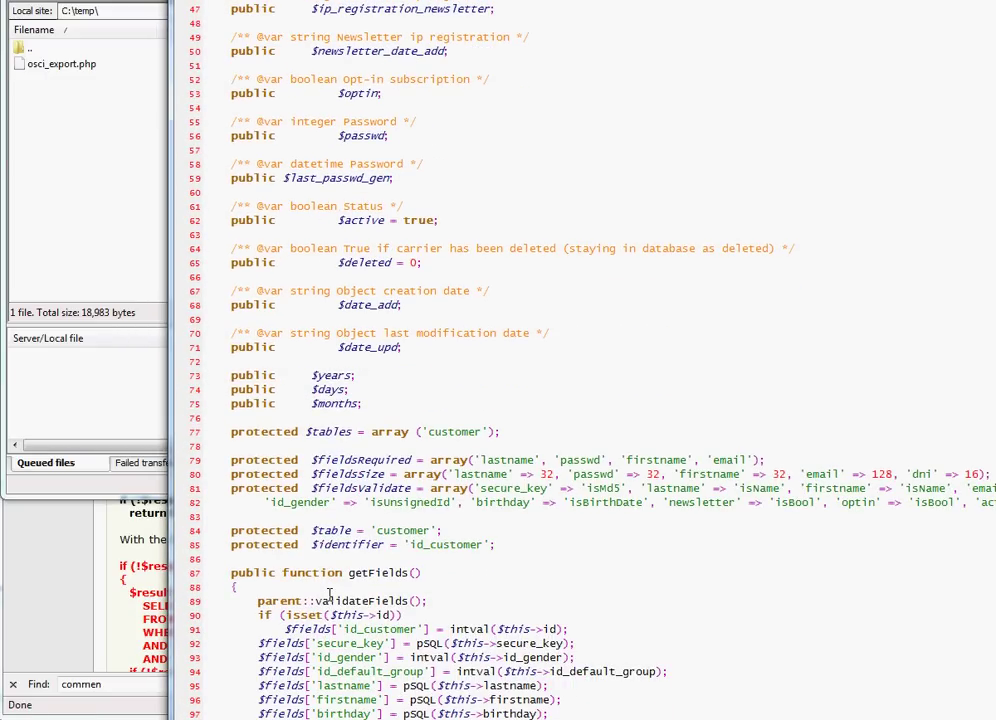
pyautogui.hscroll(6, 585, 360)
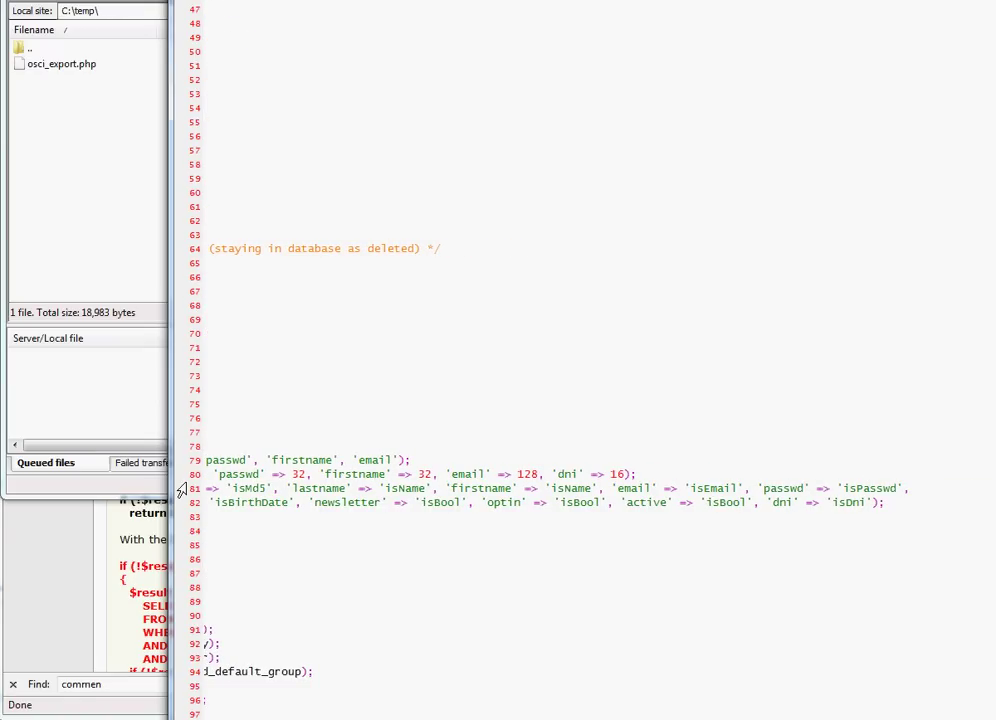
pyautogui.doubleClick(861, 487)
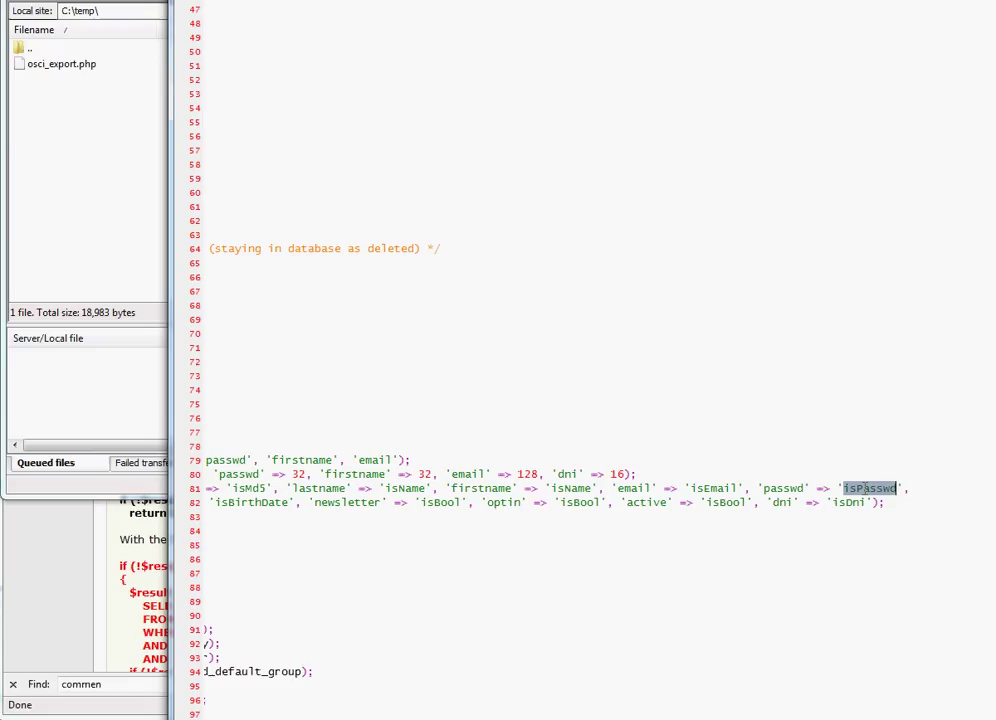
pyautogui.rightClick(864, 492)
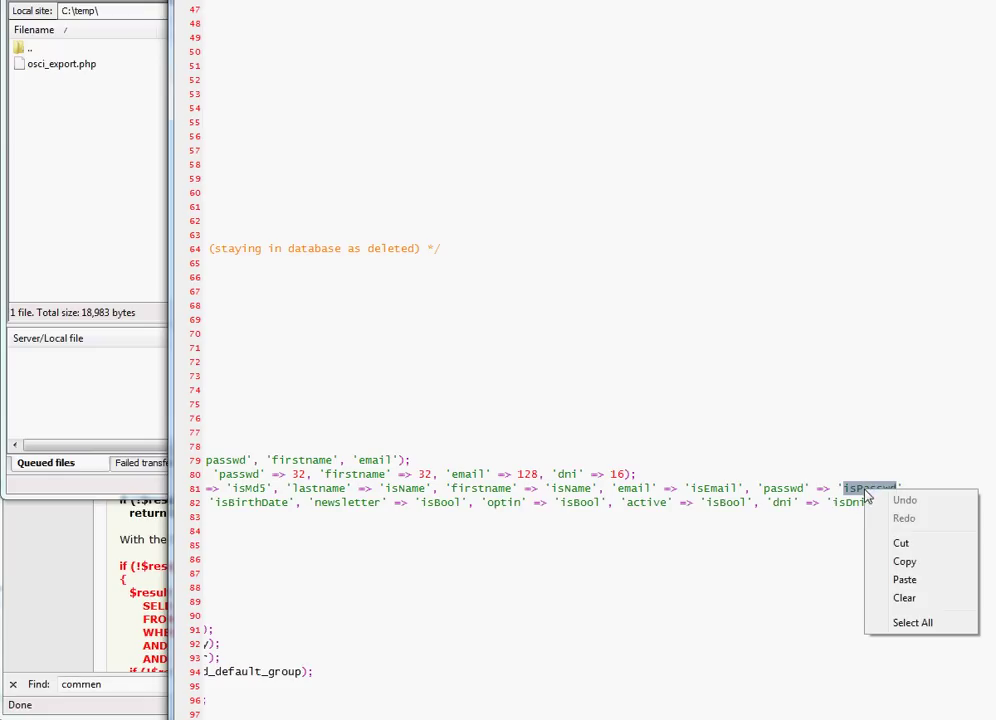
pyautogui.click(908, 580)
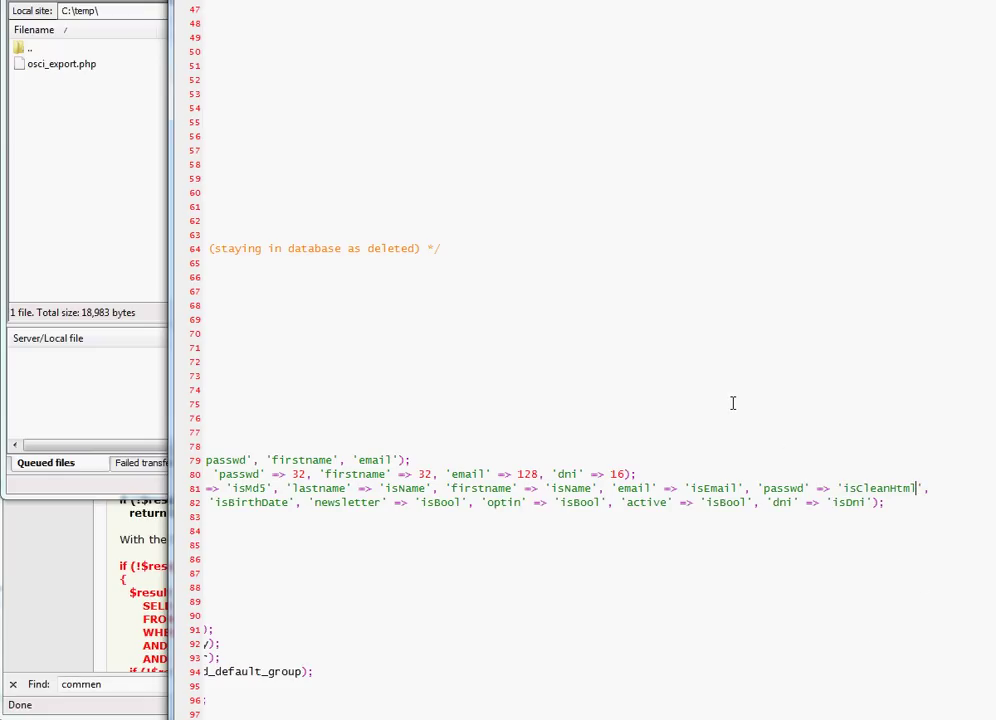
# Step: Copy the red replacement password-check code for Customer.php lines 181-182 from the import instructions
pyautogui.click(96, 638)
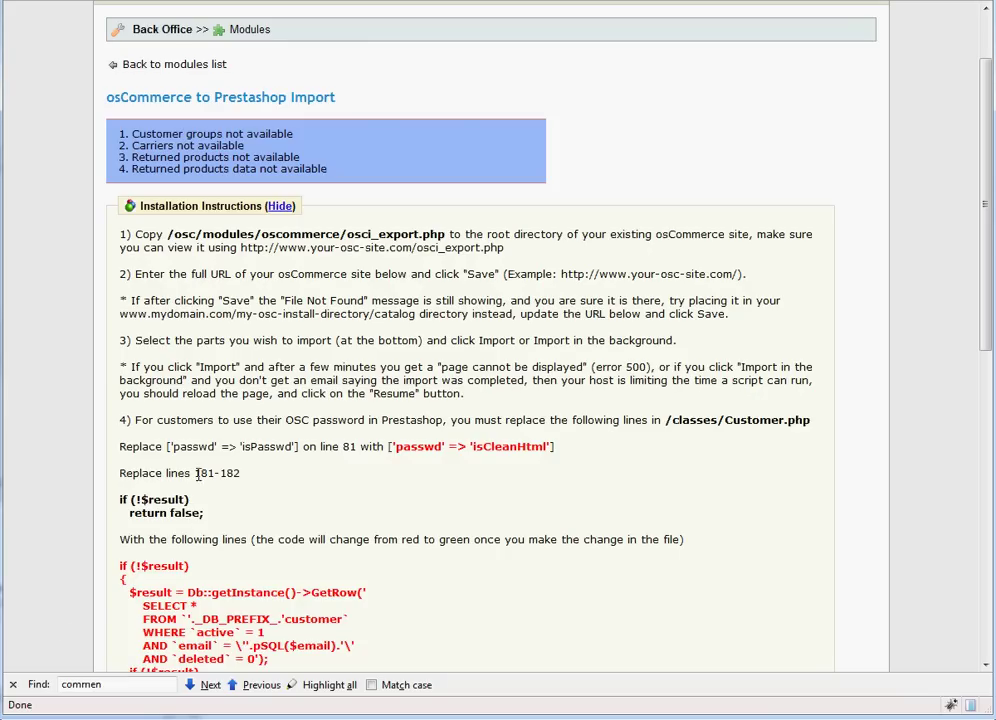
pyautogui.moveTo(118, 500); pyautogui.dragTo(205, 514)
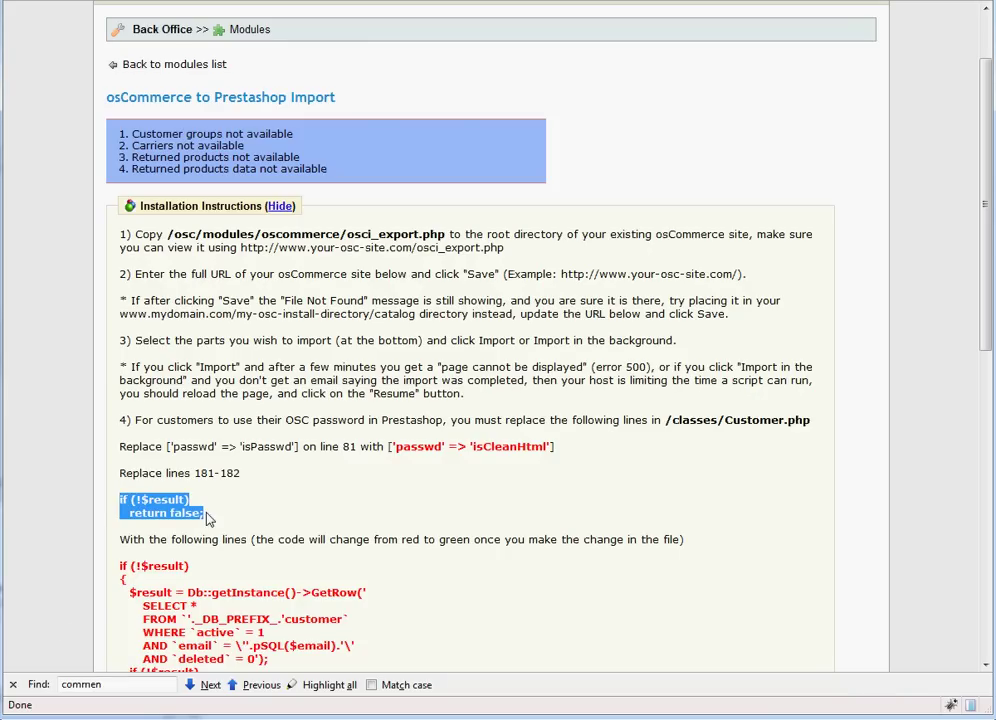
pyautogui.scroll(-3, 222, 523)
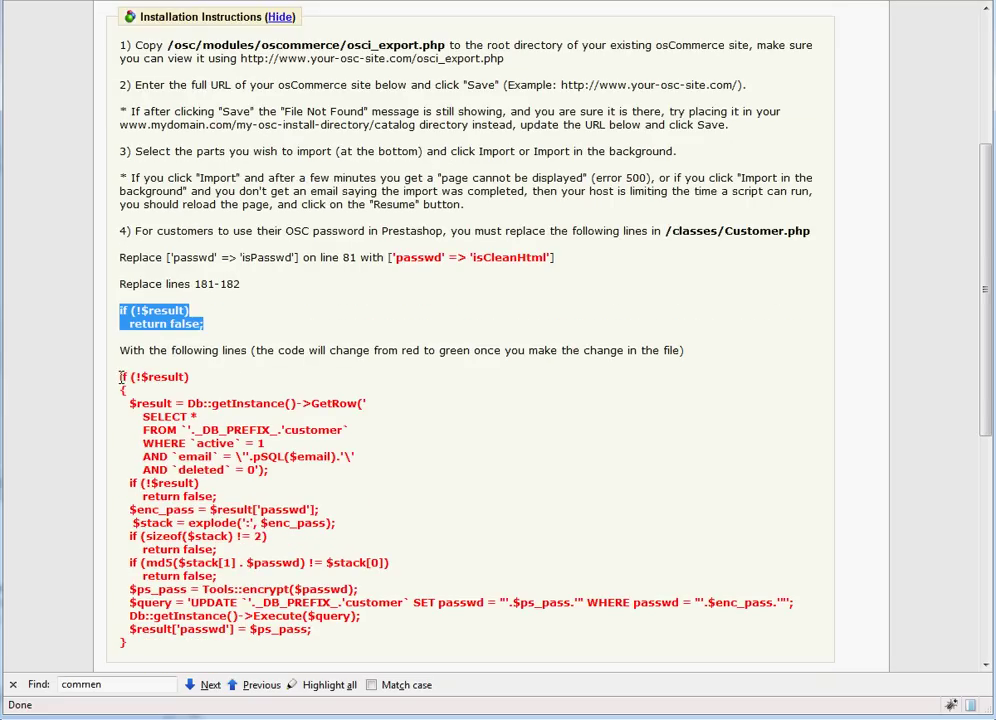
pyautogui.moveTo(121, 377); pyautogui.dragTo(131, 649)
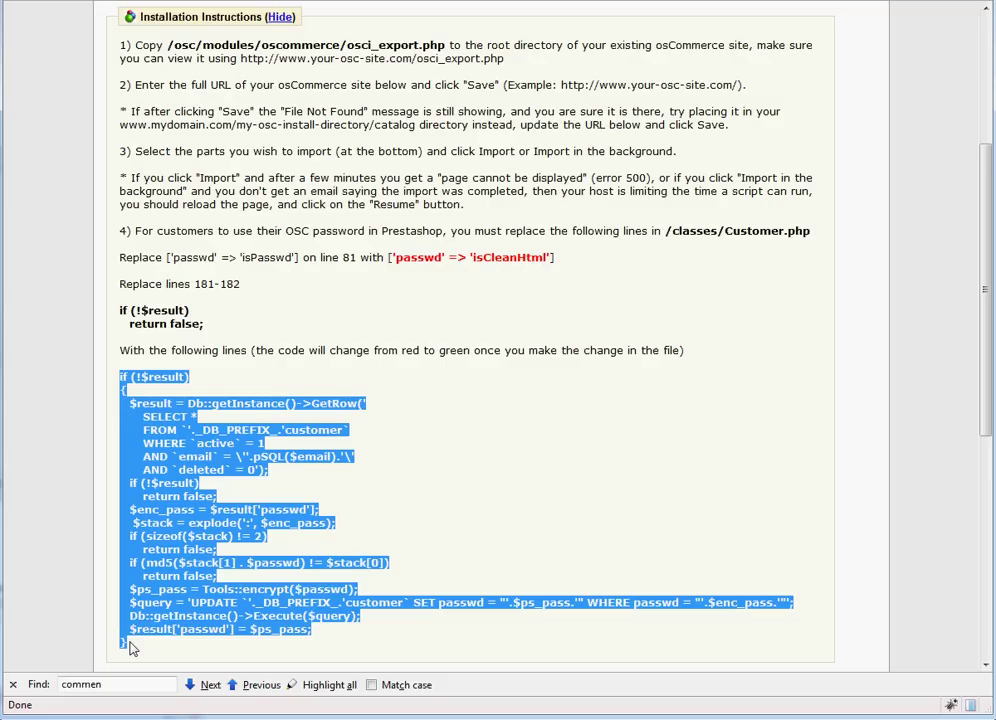
pyautogui.rightClick(140, 610)
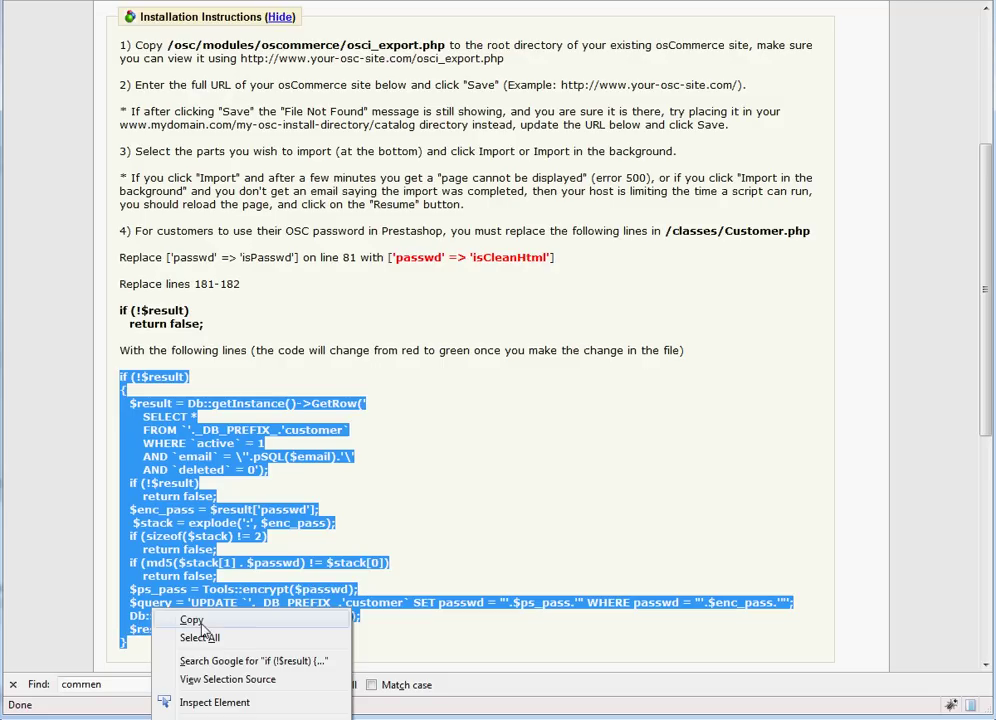
pyautogui.click(200, 623)
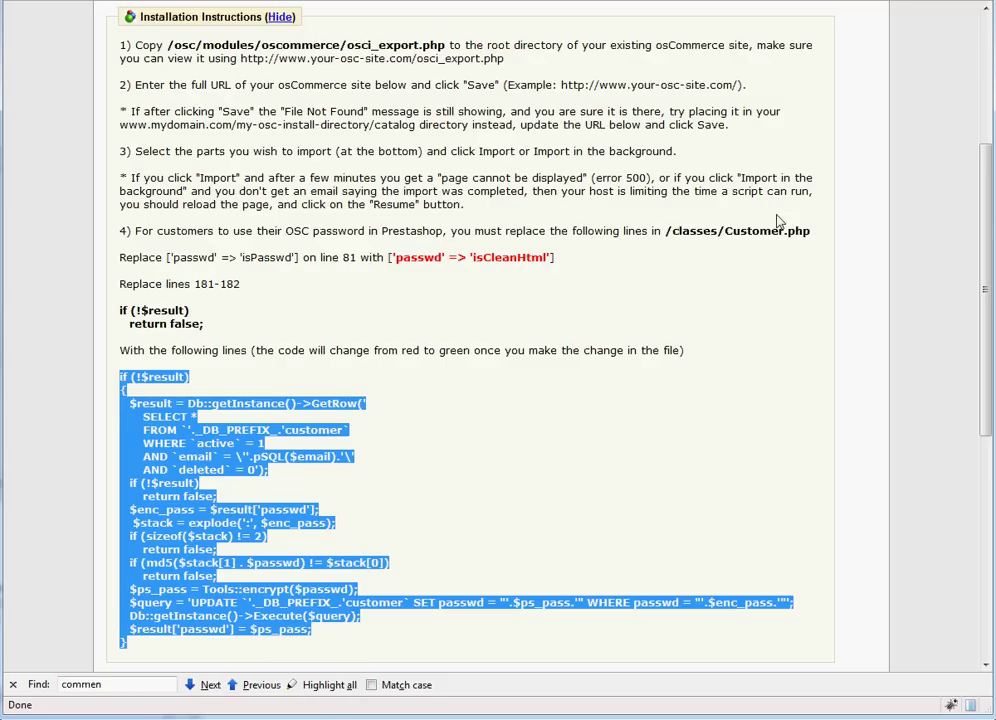
# Step: Paste the copied password-check code over lines 181-182 of Customer.php, putting $this->id on its own line
pyautogui.hotkey('alt', 'Tab')
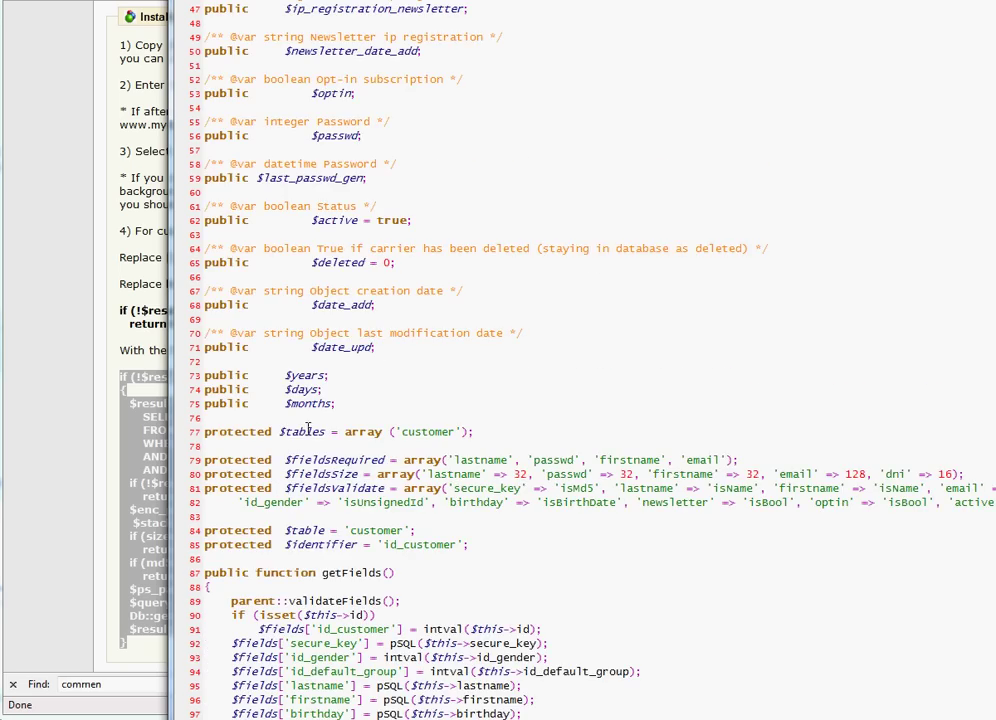
pyautogui.scroll(-20, 307, 430)
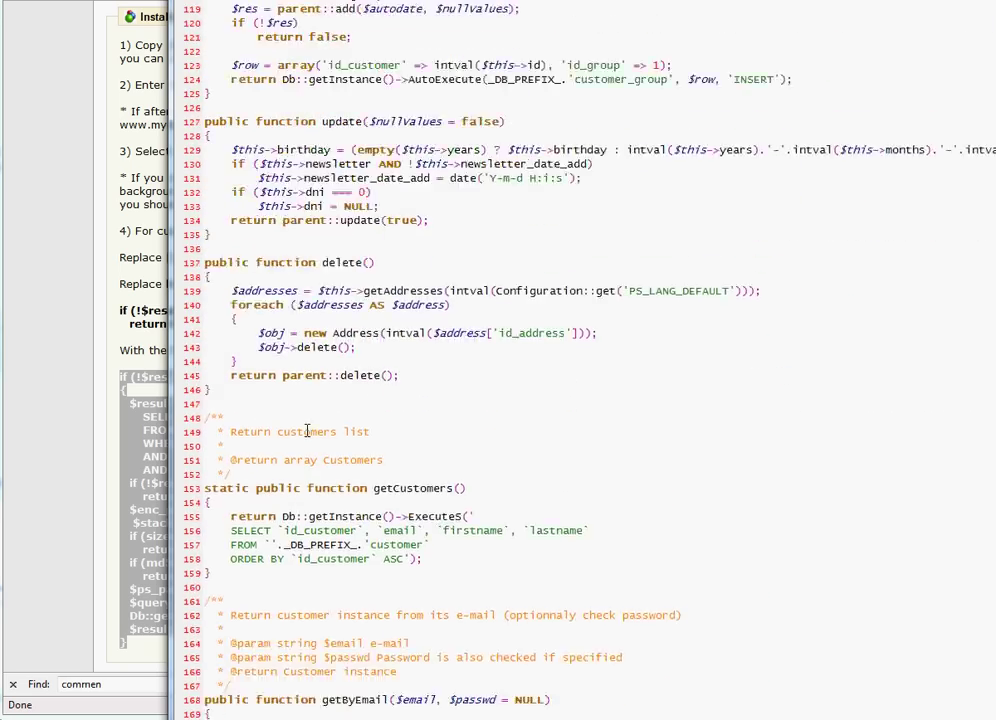
pyautogui.scroll(-12, 307, 430)
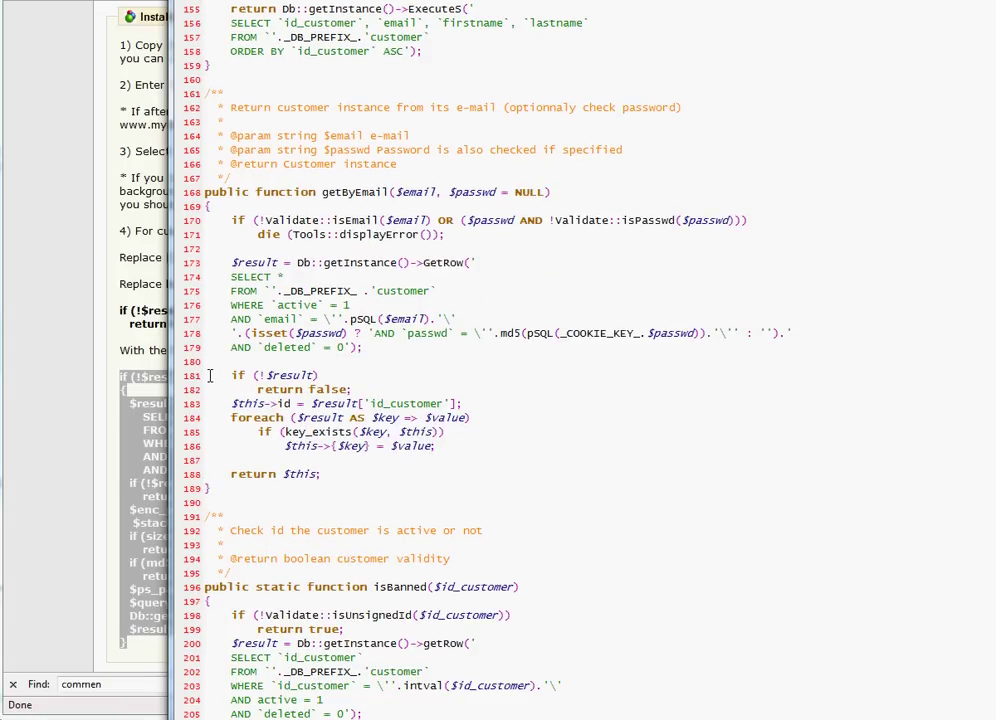
pyautogui.moveTo(206, 383); pyautogui.dragTo(204, 397)
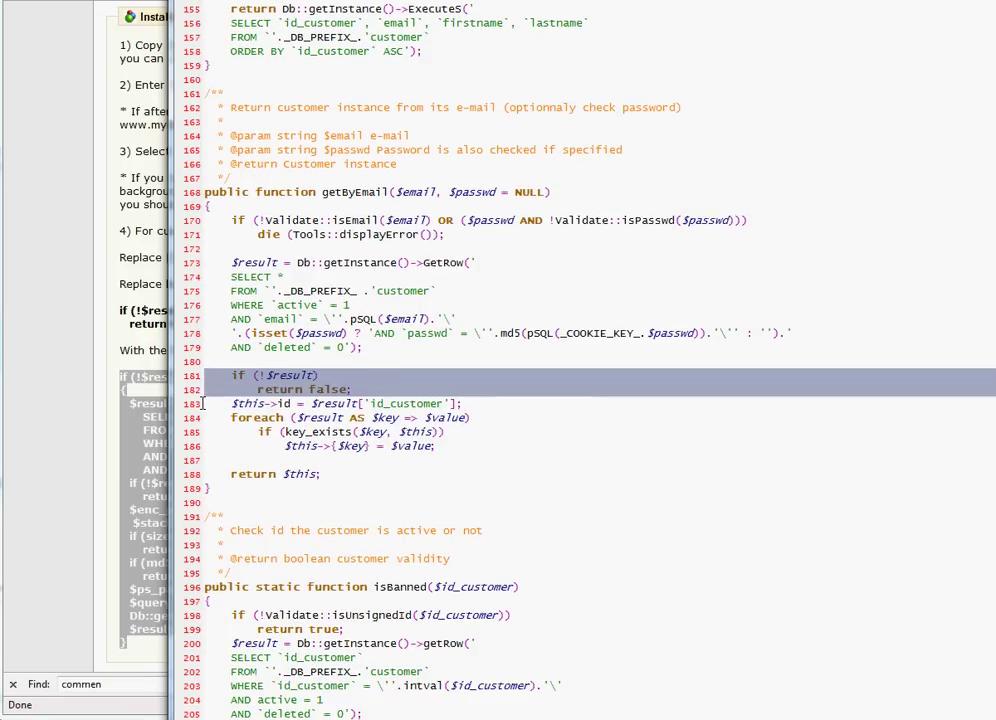
pyautogui.rightClick(237, 383)
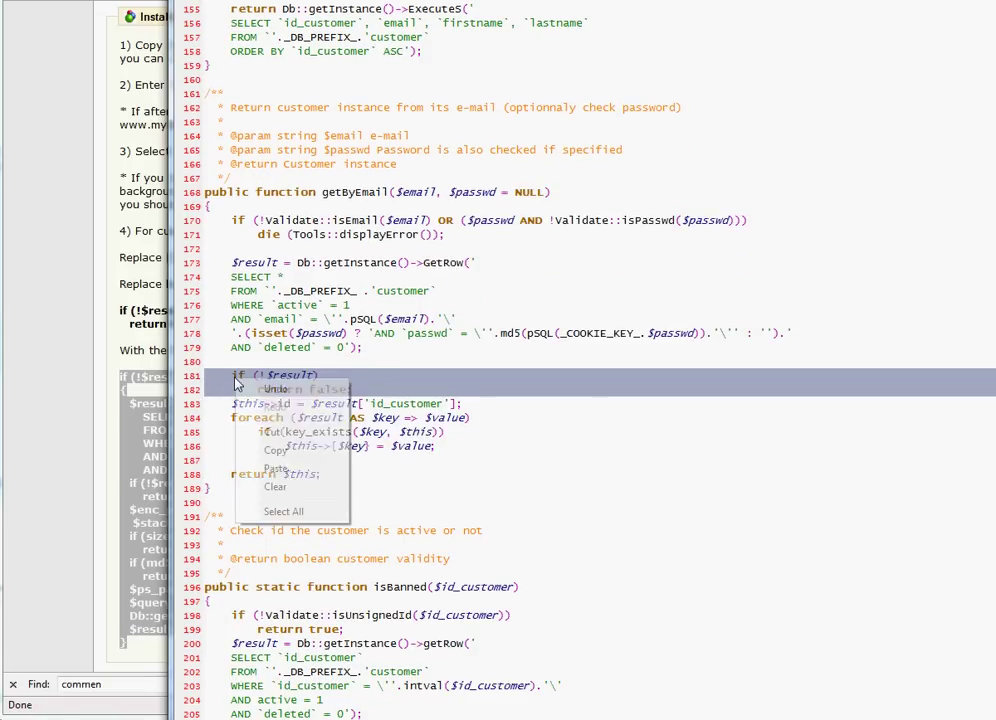
pyautogui.click(274, 468)
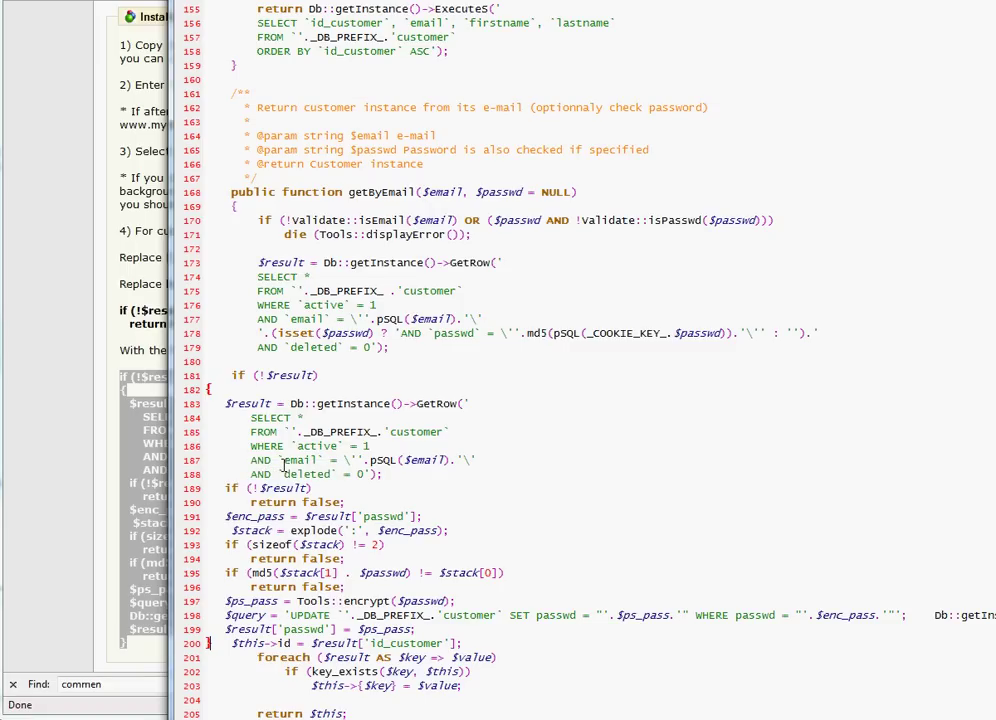
pyautogui.press('Return')
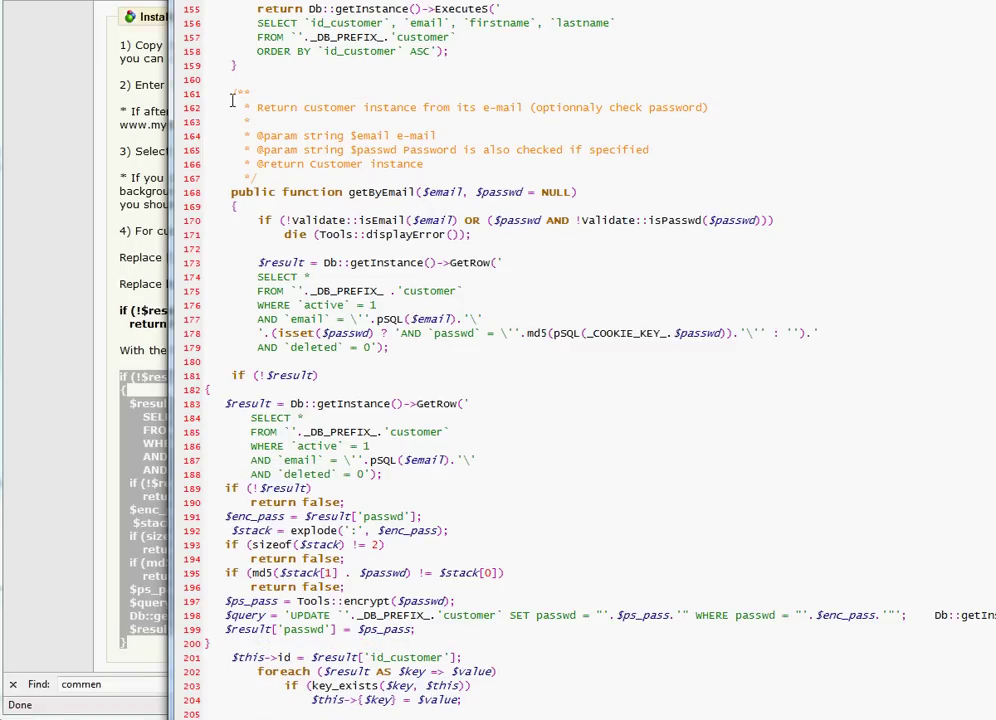
# Step: Save Customer.php and upload the changed file back to the server through FileZilla
pyautogui.hotkey('alt', 'f')
pyautogui.press('s')
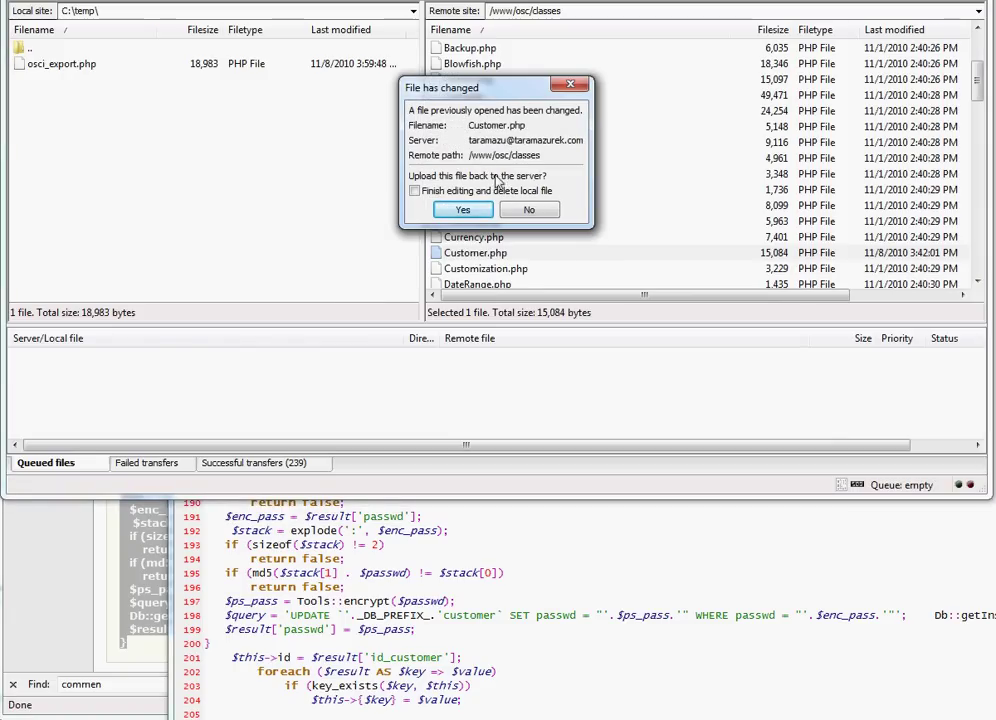
pyautogui.click(463, 210)
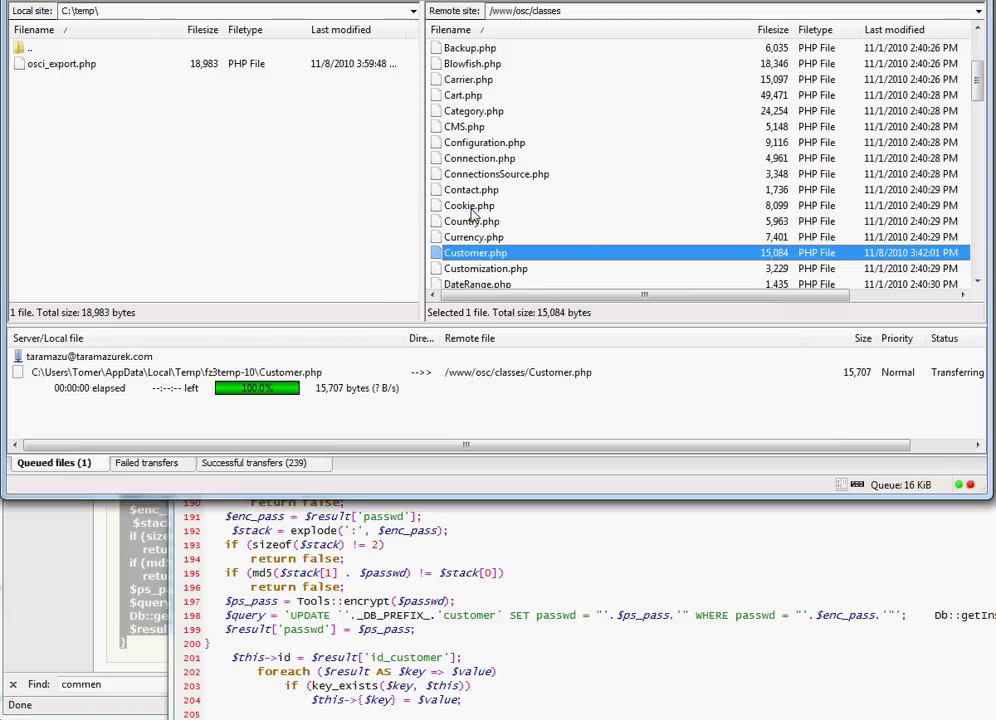
pyautogui.click(72, 565)
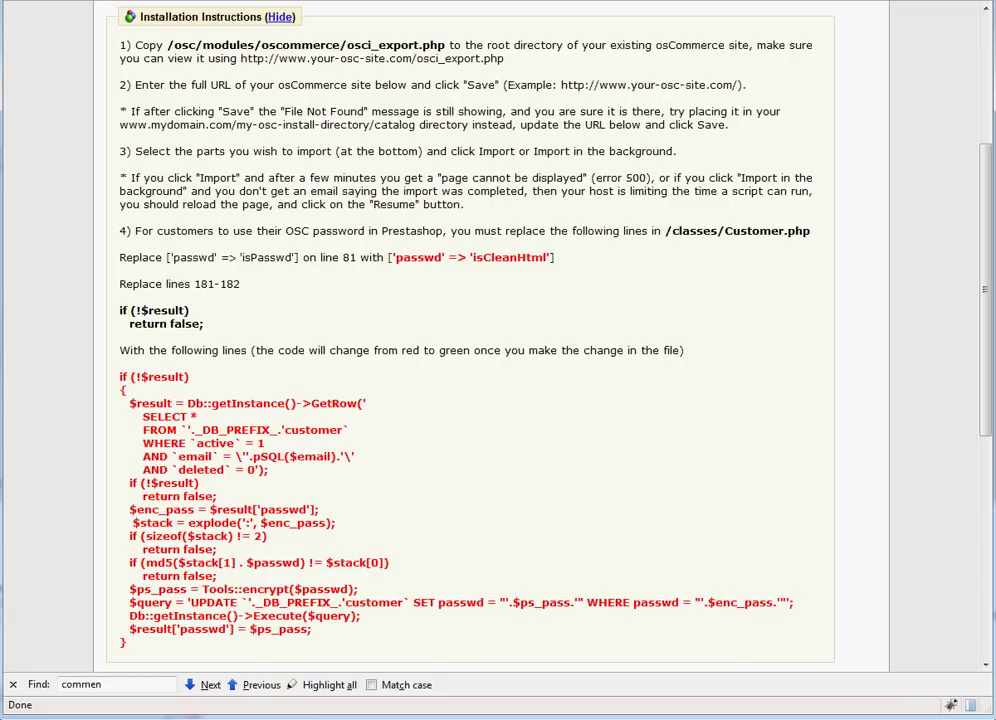
# Step: Reload the module's import instructions and confirm the Customer.php replacement code now shows green
pyautogui.press('F5')
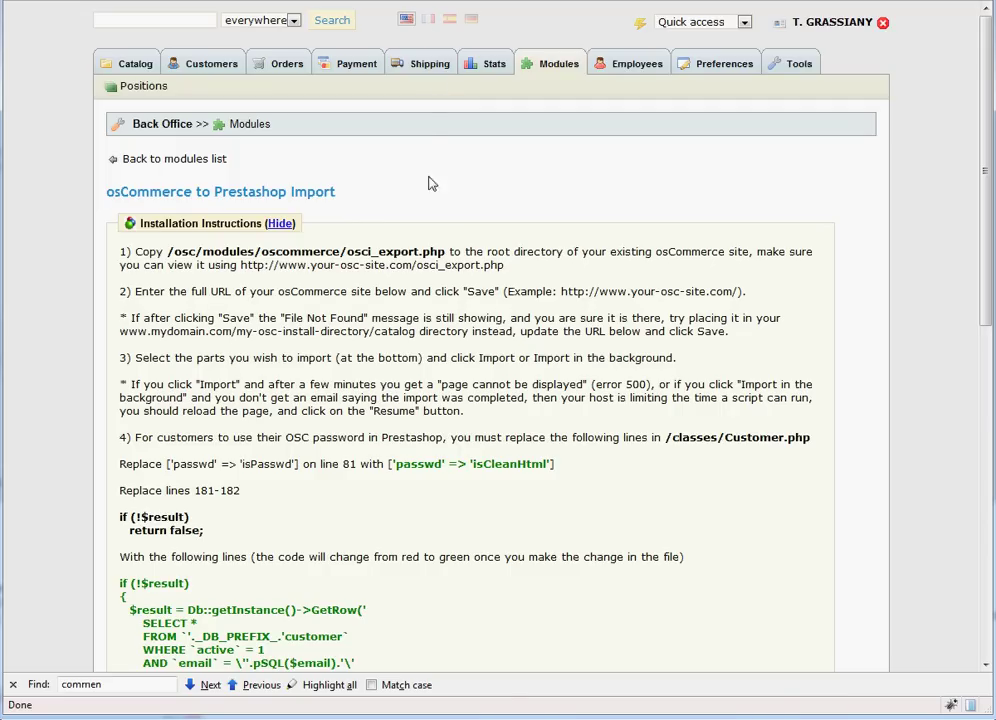
pyautogui.scroll(-5, 434, 242)
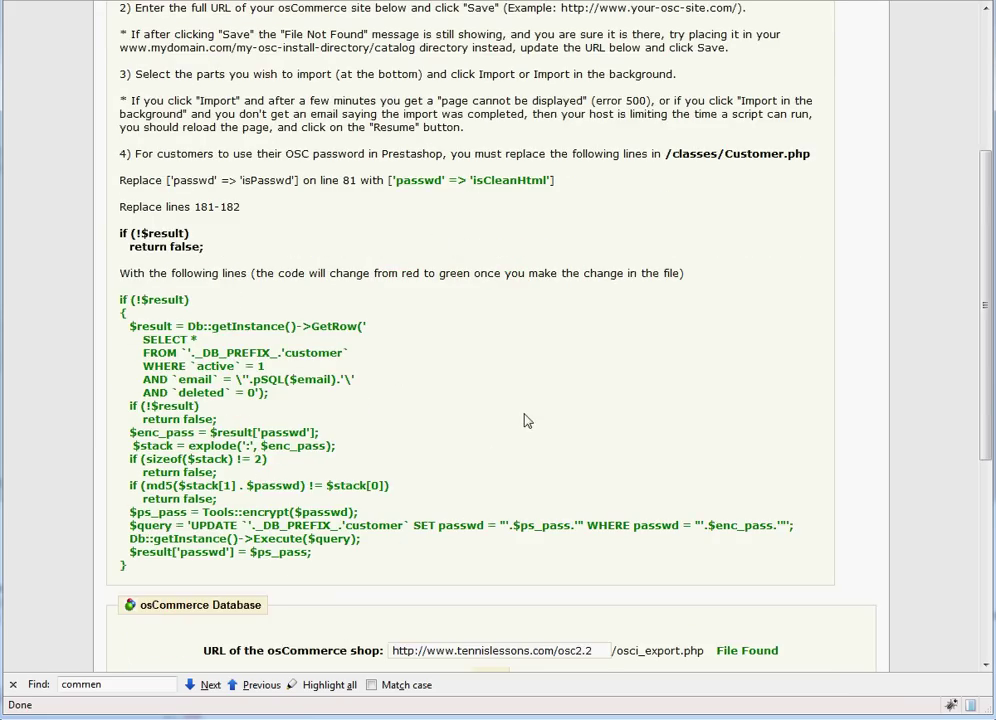
pyautogui.scroll(-2, 519, 416)
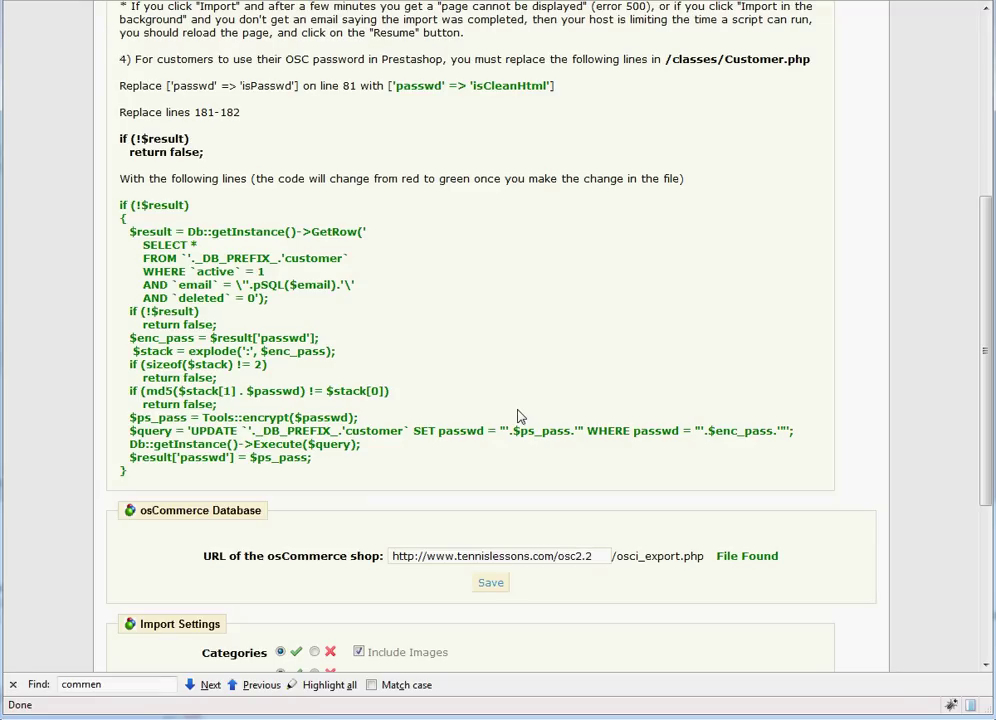
# Step: Load the Presto-Changeo storefront home page with its PrestaShop module listings
pyautogui.click(545, 1)
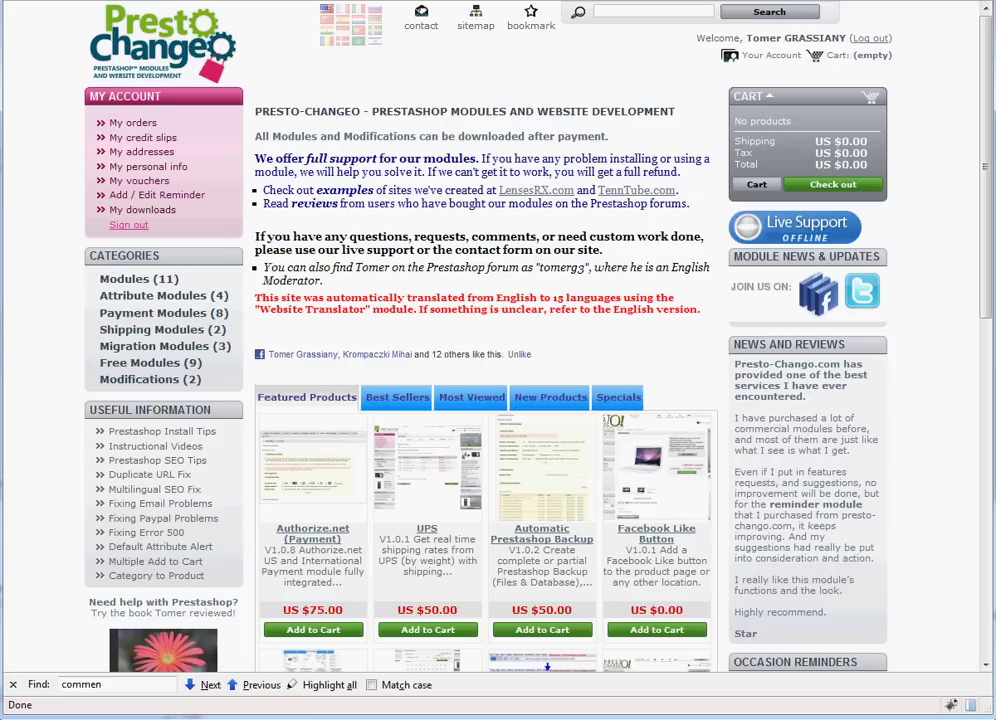